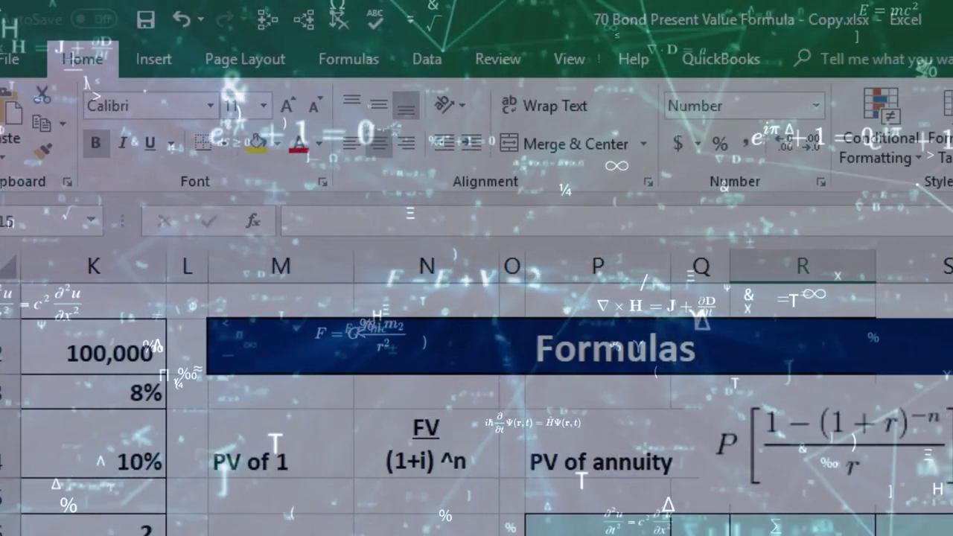
# Review the bond's face amount in K2 and the formulas for PV of 1 and PV of annuity.
pyautogui.hscroll(-1, 477, 403)
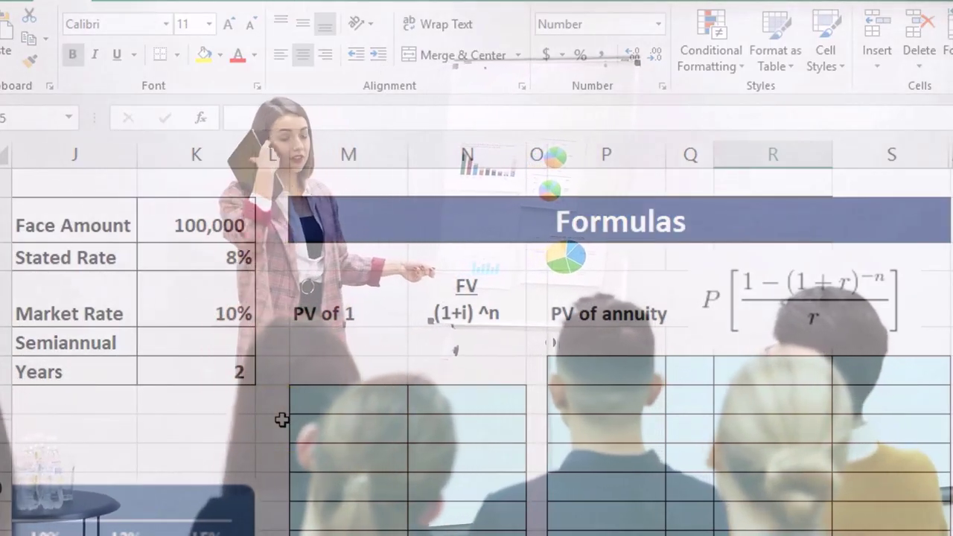
pyautogui.click(292, 373)
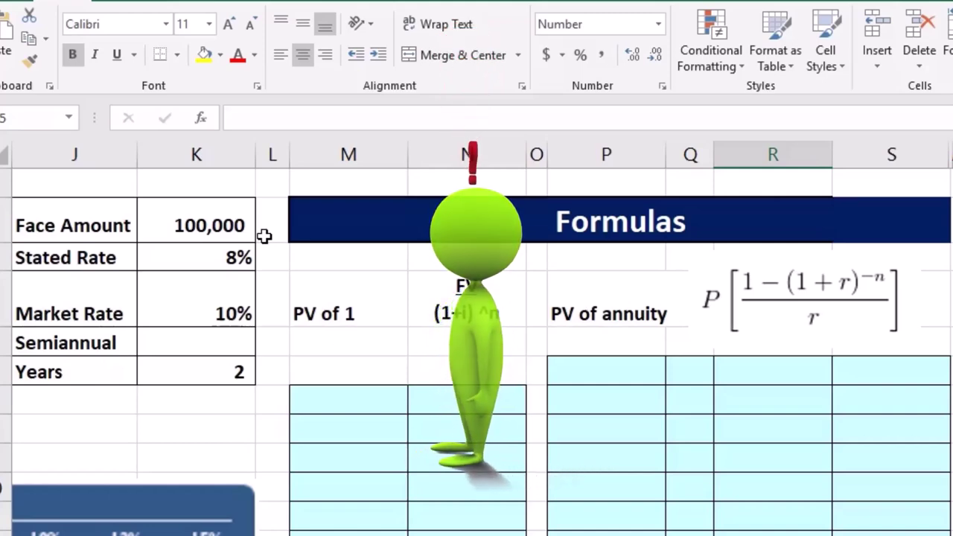
pyautogui.click(250, 228)
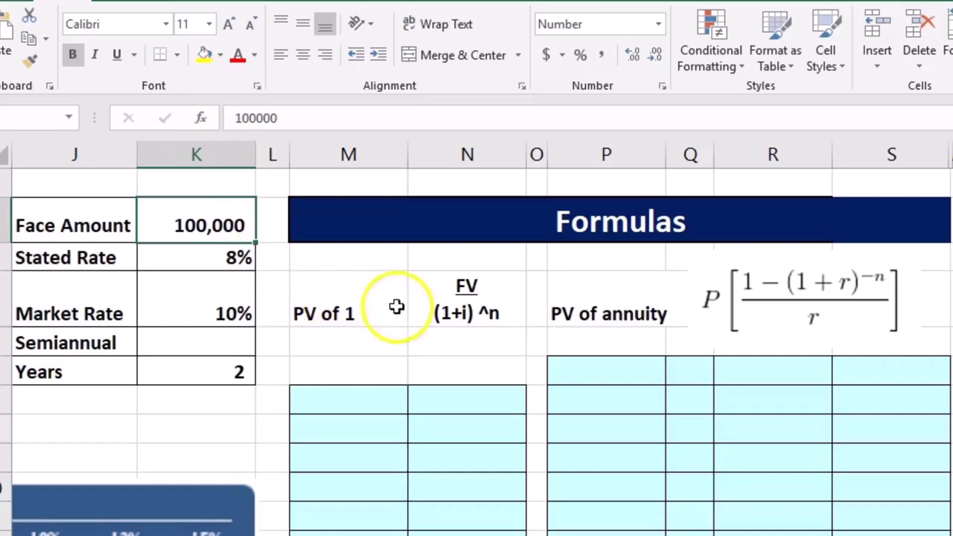
pyautogui.click(443, 312)
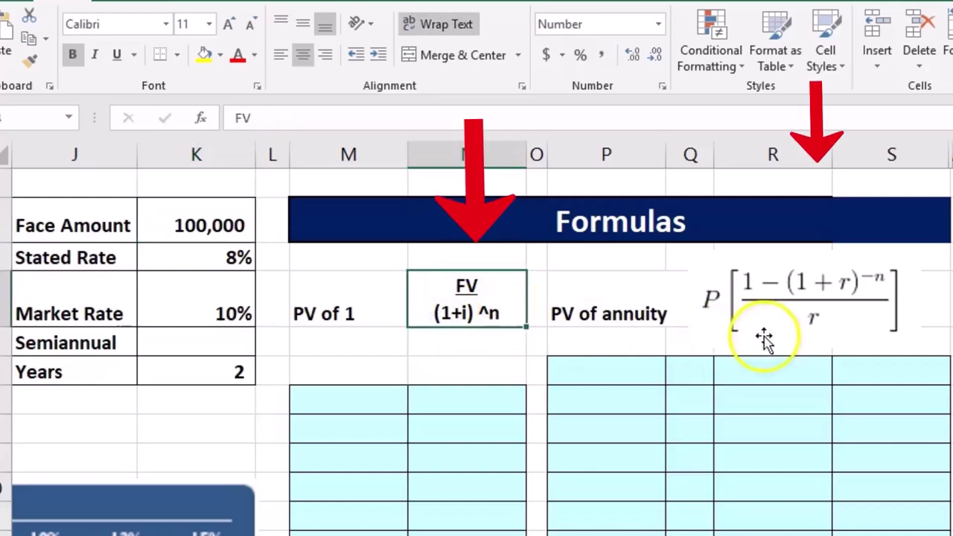
pyautogui.click(794, 321)
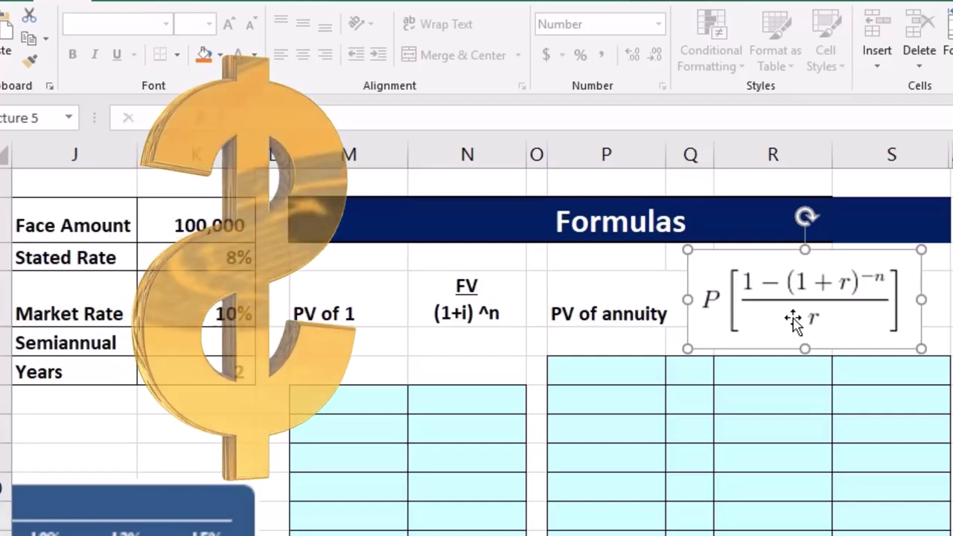
# Switch to the Calculator and compute the semiannual interest payment as 100000 × 0.08 ÷ 2.
pyautogui.press('XF86Calculator')
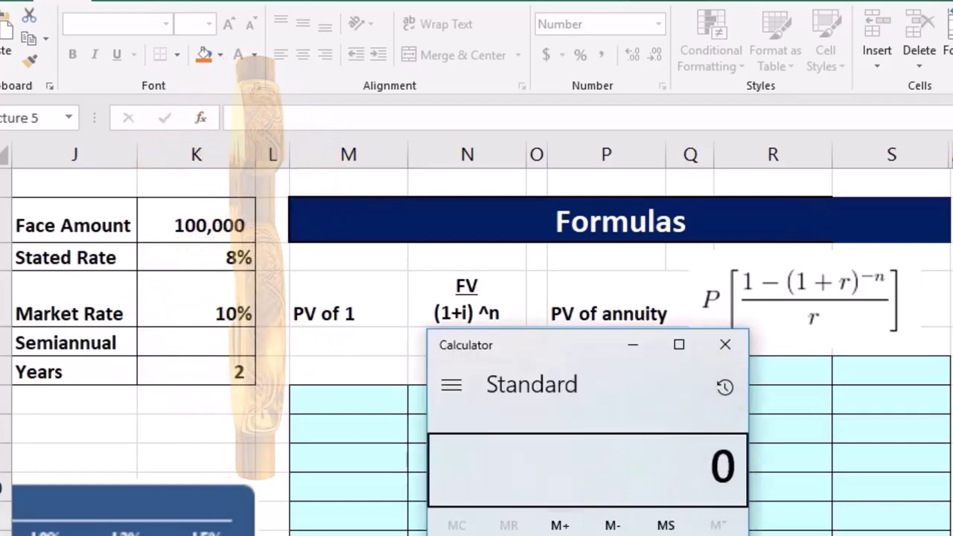
pyautogui.write('40')
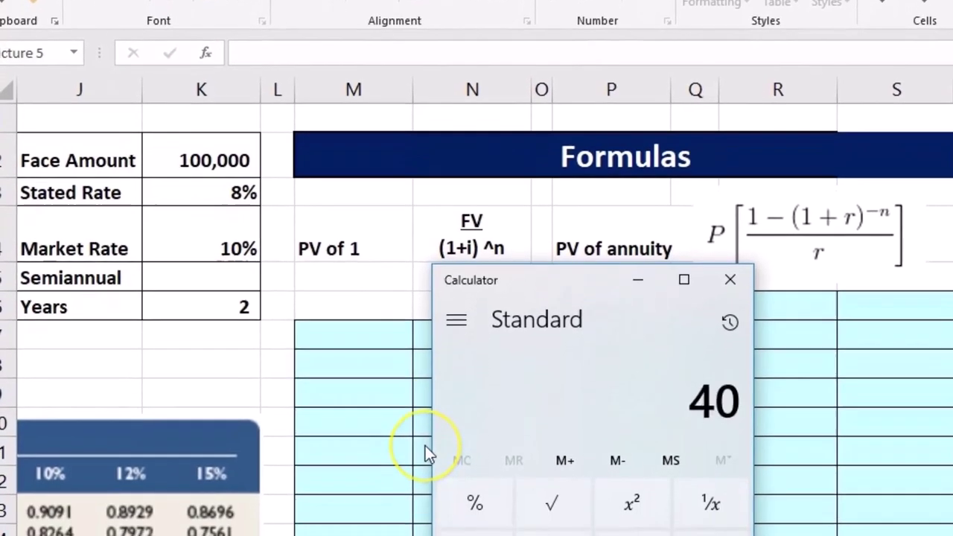
pyautogui.write('000')
pyautogui.press('Escape')
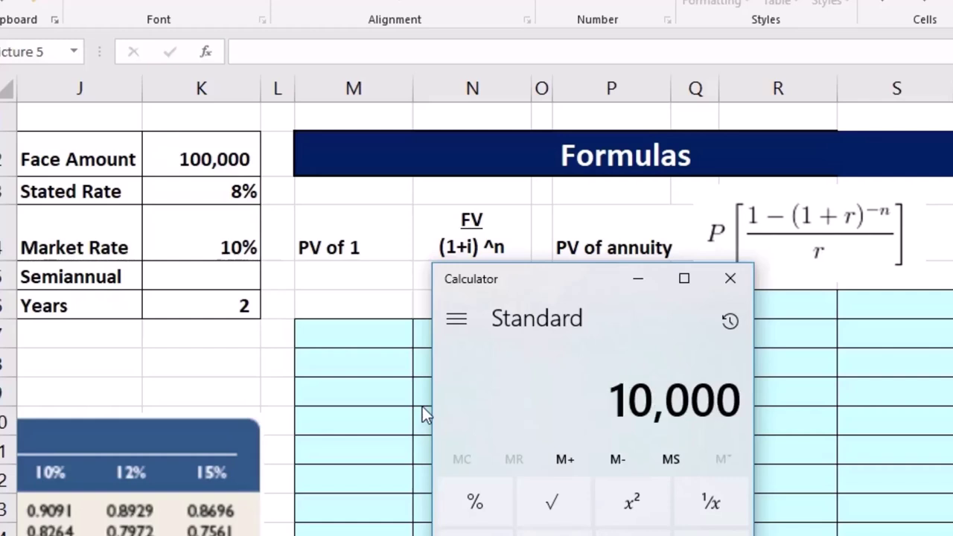
pyautogui.press('*')
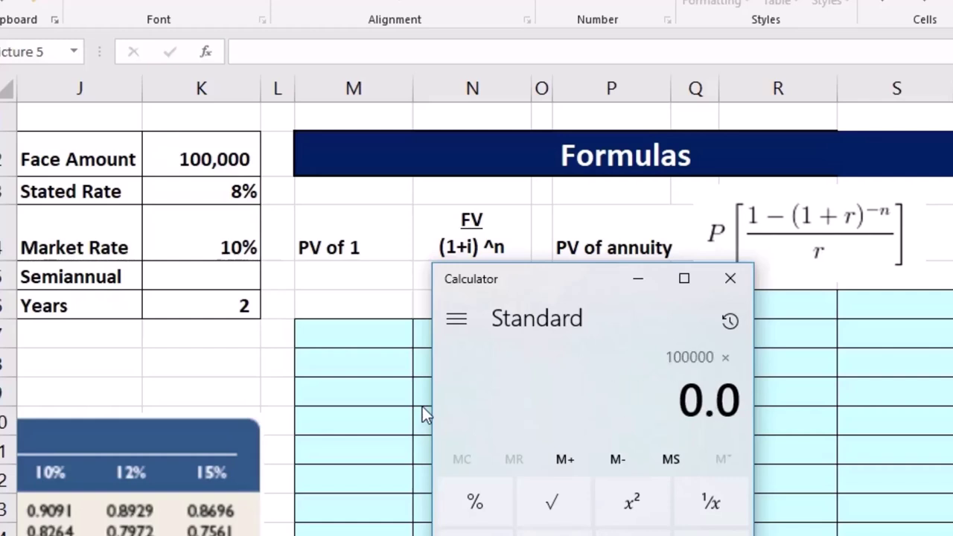
pyautogui.press('/')
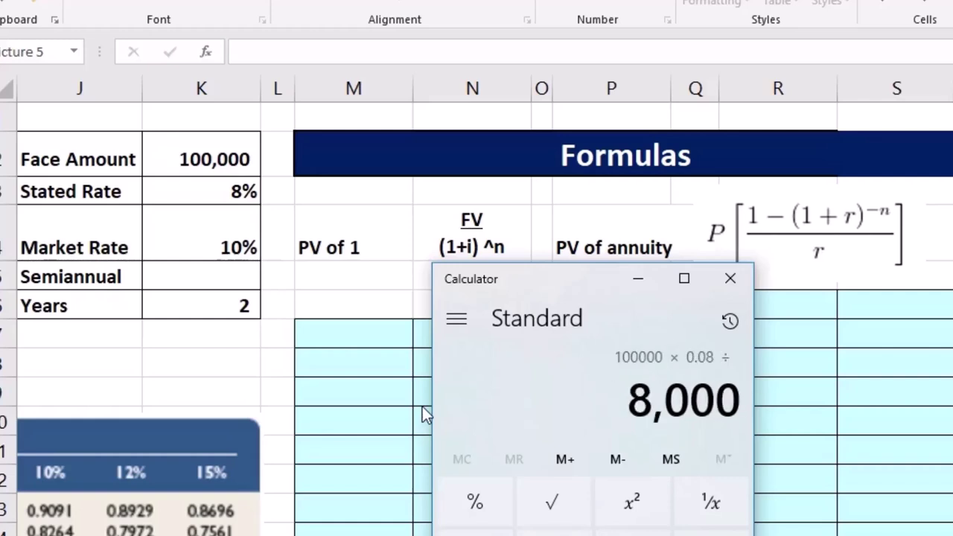
pyautogui.press('Return')
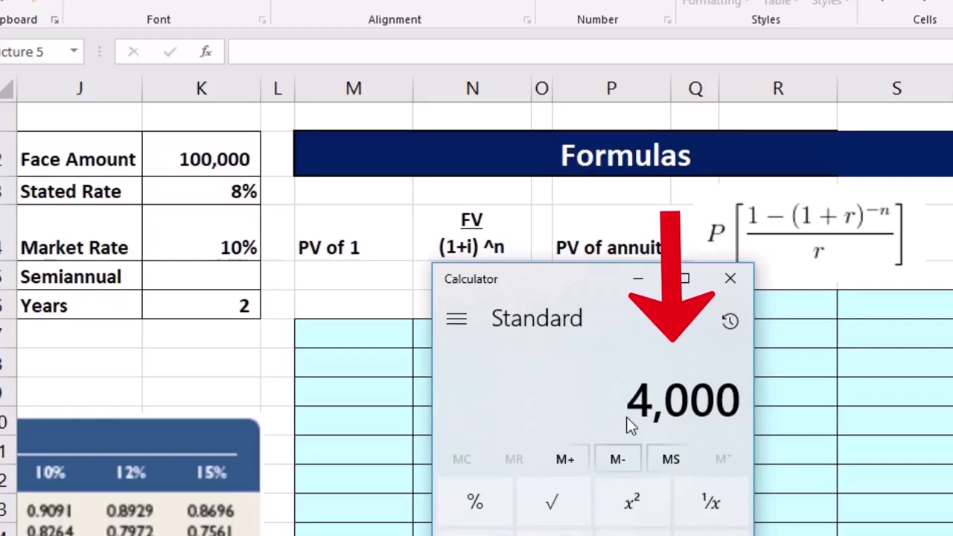
# Multiply the semiannual interest by 4, add the 100000 face amount, and close the Calculator.
pyautogui.click(290, 344)
pyautogui.write('4')
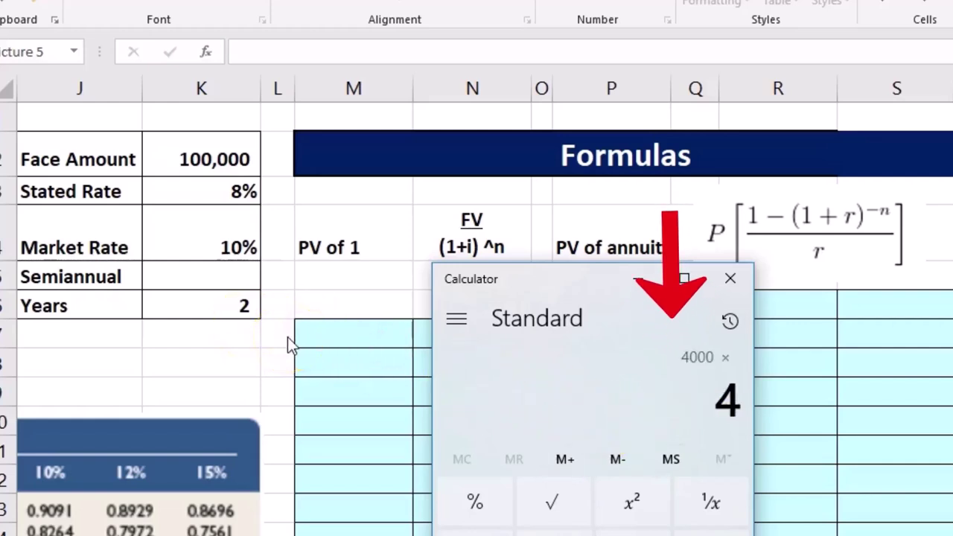
pyautogui.press('Return')
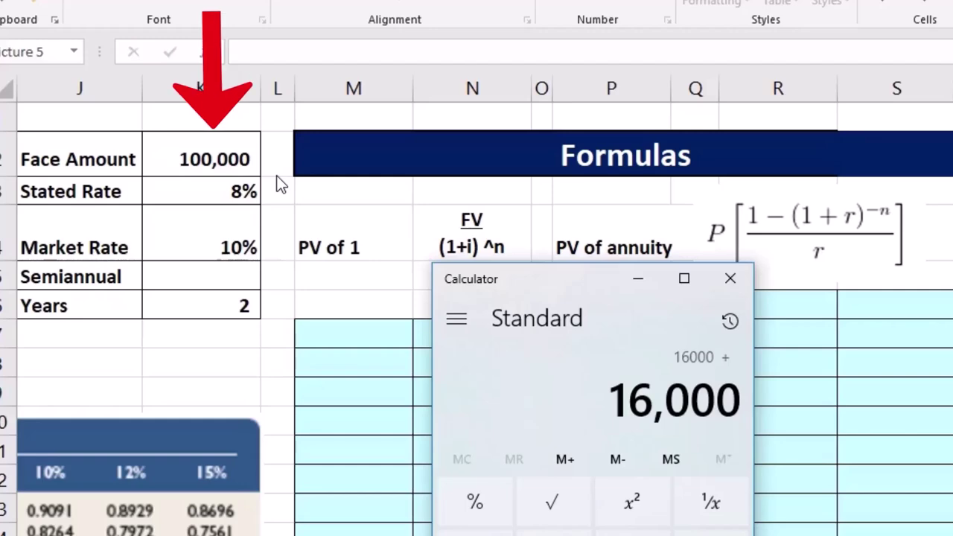
pyautogui.write('100000')
pyautogui.press('Return')
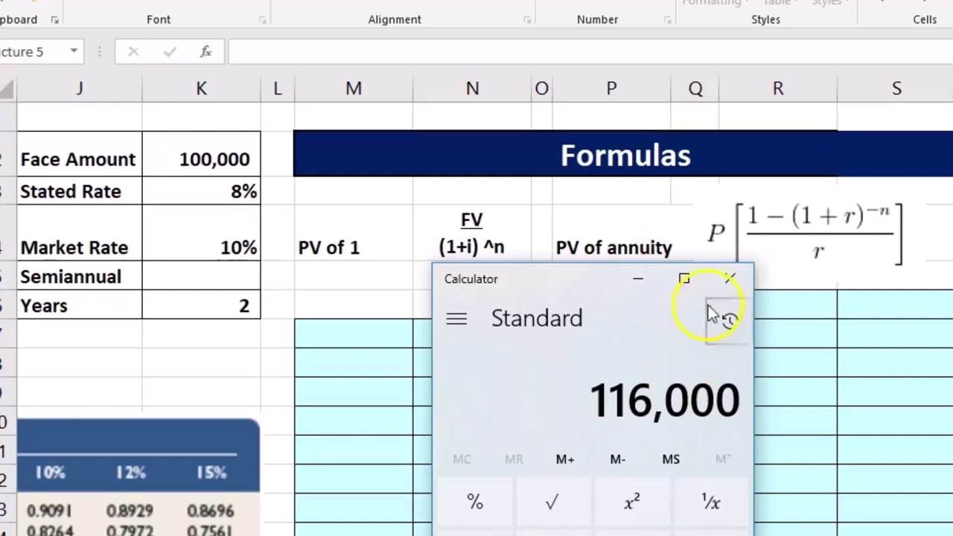
pyautogui.click(729, 281)
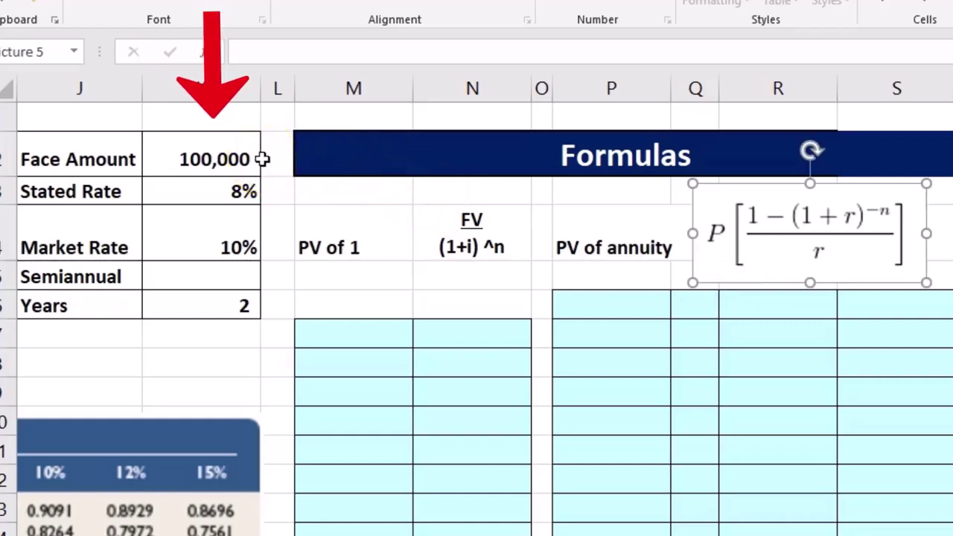
# Enter the future value 100000 in cell N7 as the numerator of the PV of 1 formula.
pyautogui.click(421, 207)
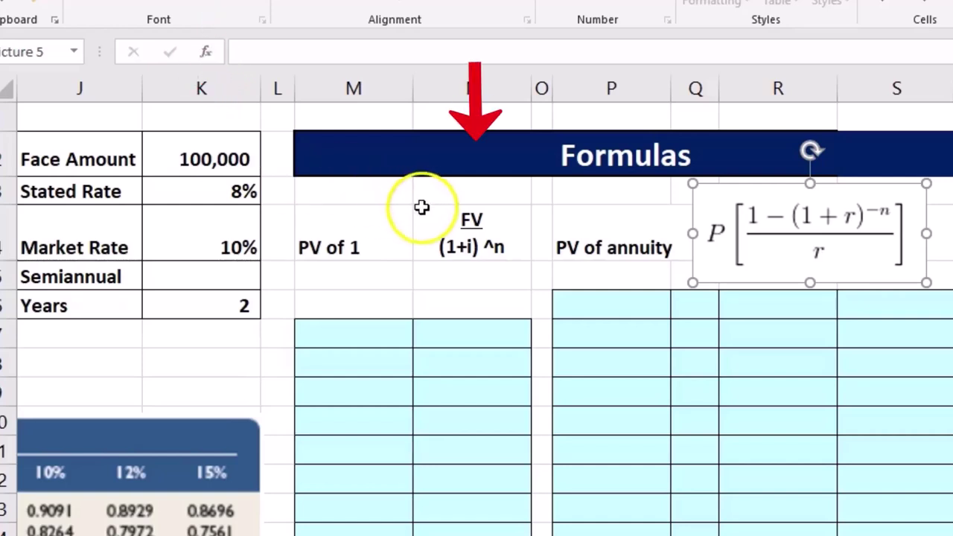
pyautogui.click(425, 247)
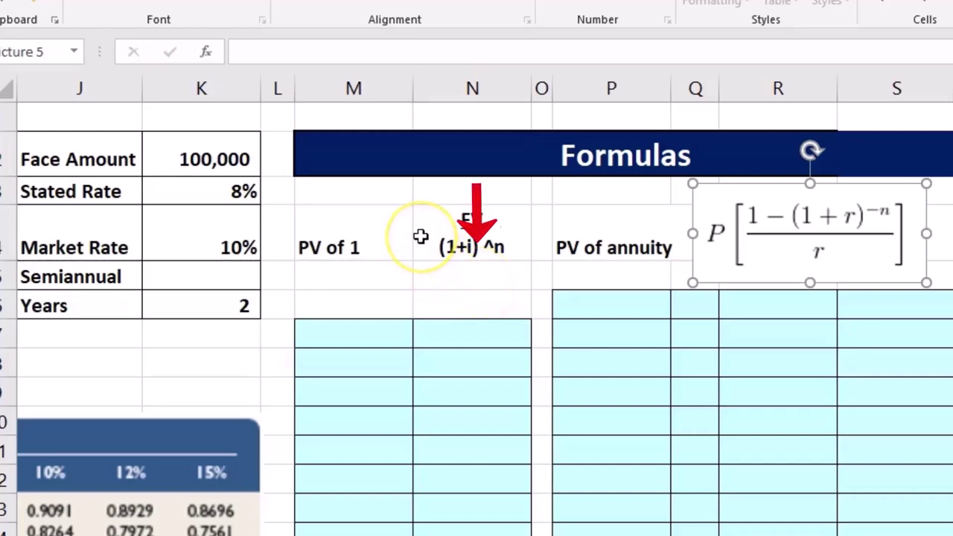
pyautogui.click(454, 328)
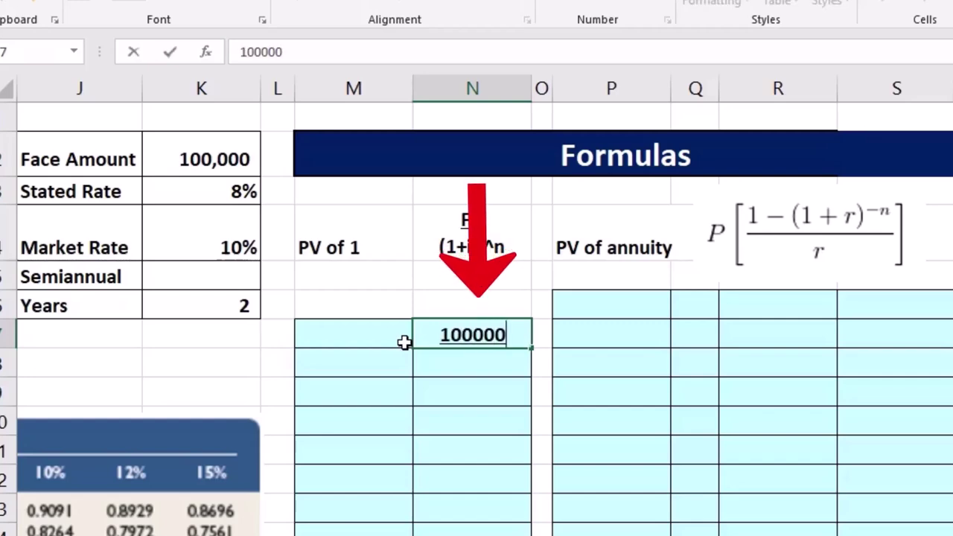
pyautogui.press('Return')
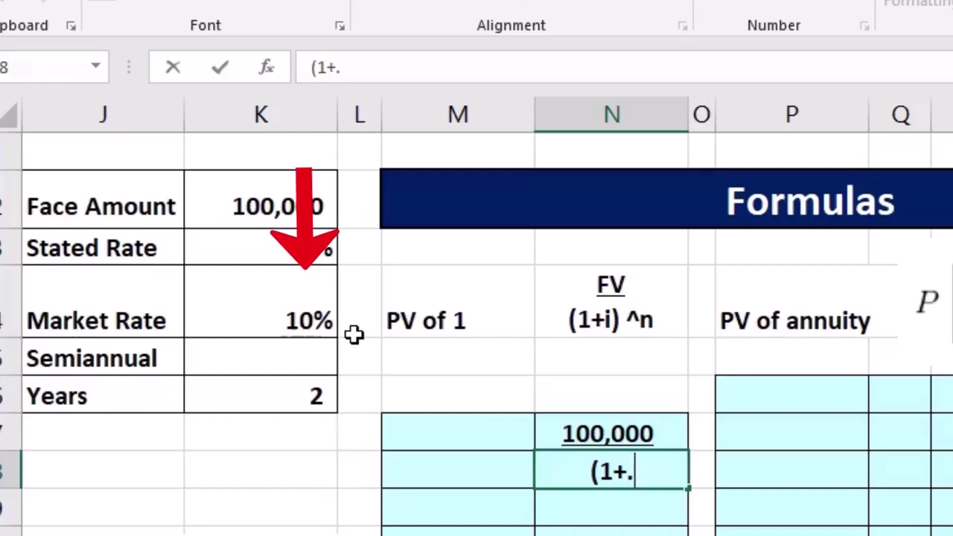
# Enter the denominator (1+.05)^4 in cell N8, below the future value.
pyautogui.write('05')
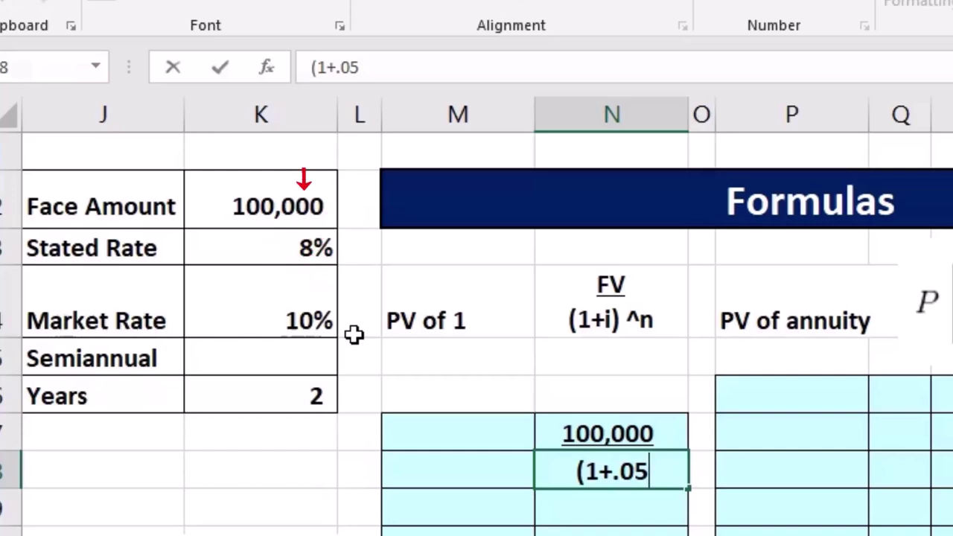
pyautogui.write(')')
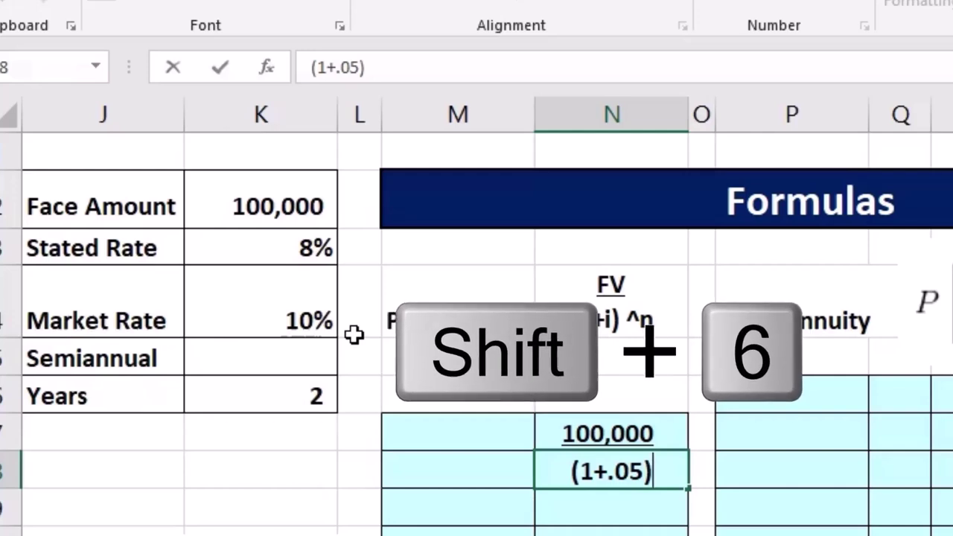
pyautogui.write('^')
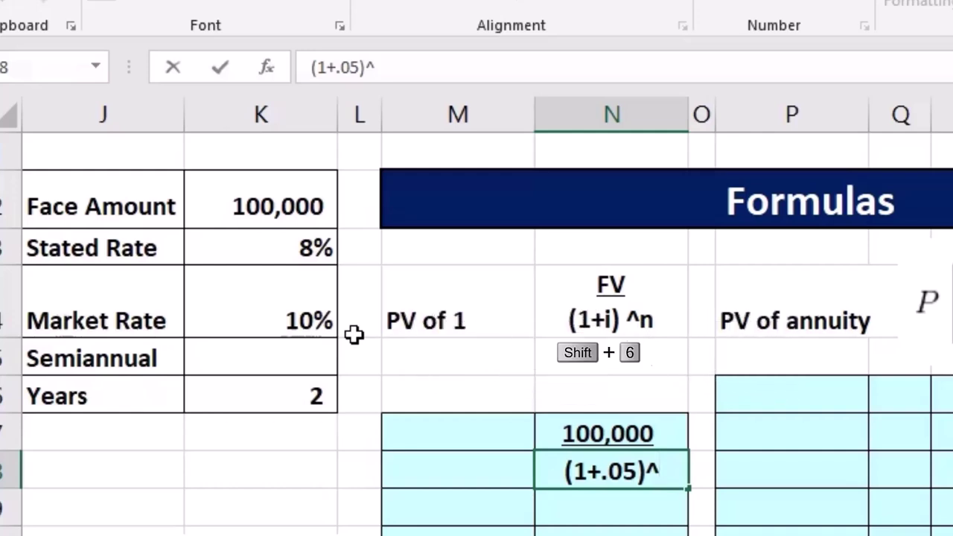
pyautogui.write('4')
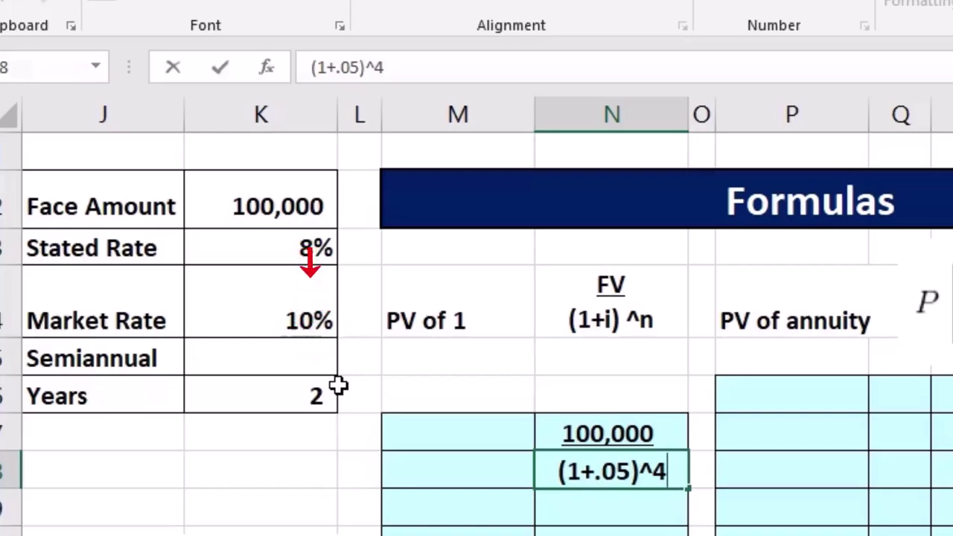
pyautogui.press('Return')
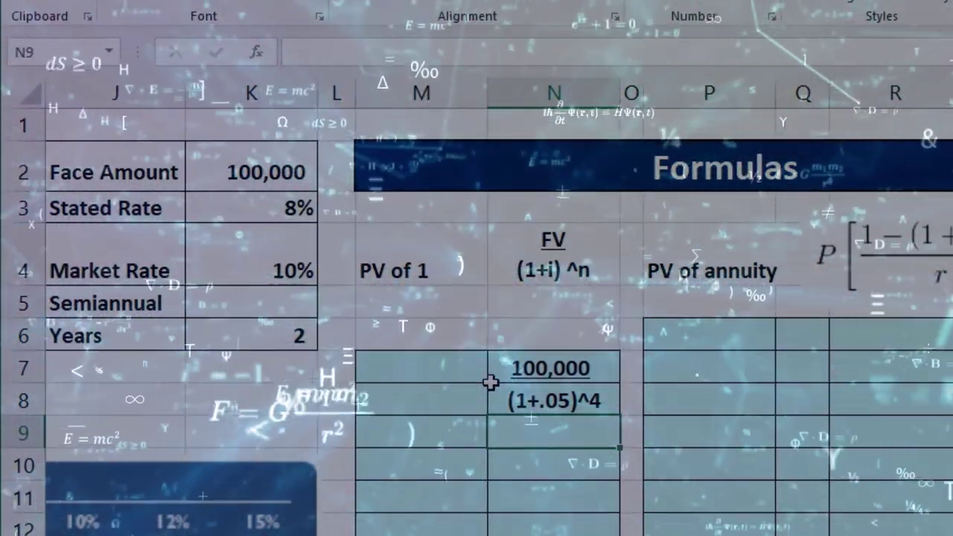
# Write the simplified fraction beneath the first one, with 100000 in N10 and 1.05^4 in N11.
pyautogui.click(490, 271)
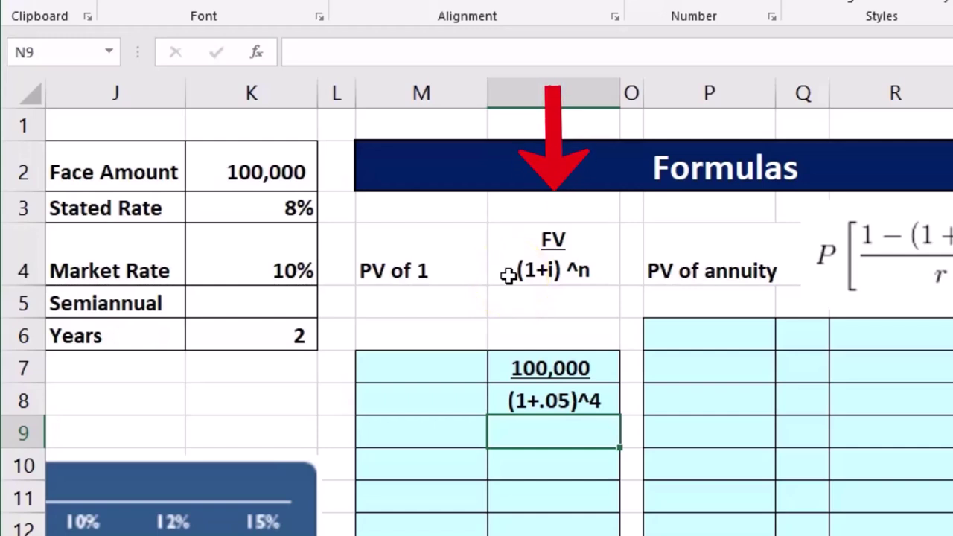
pyautogui.click(511, 464)
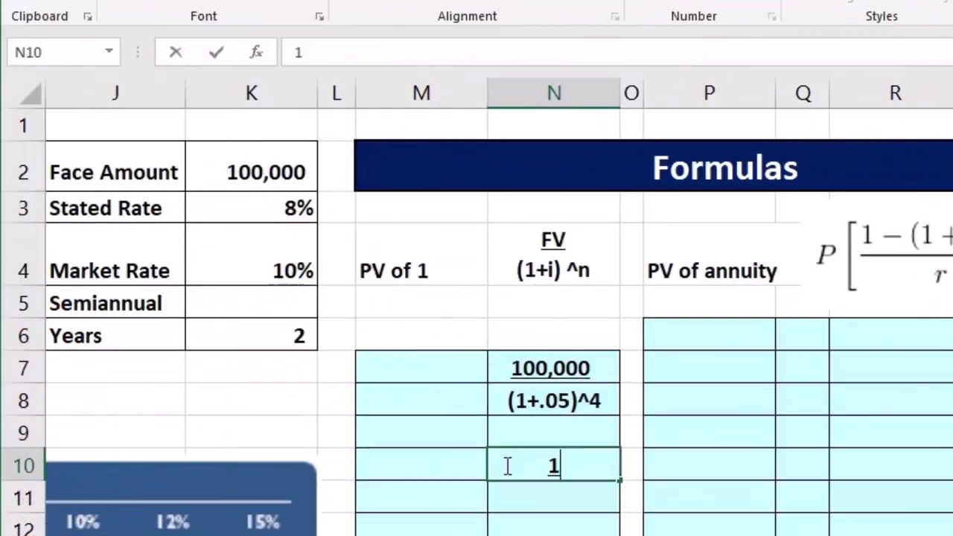
pyautogui.write('00000')
pyautogui.press('Return')
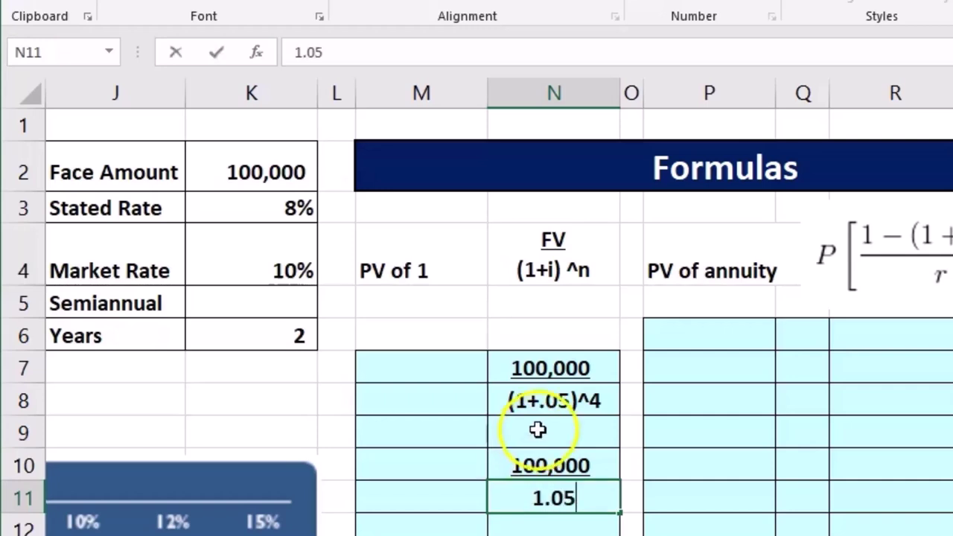
pyautogui.write('1.05')
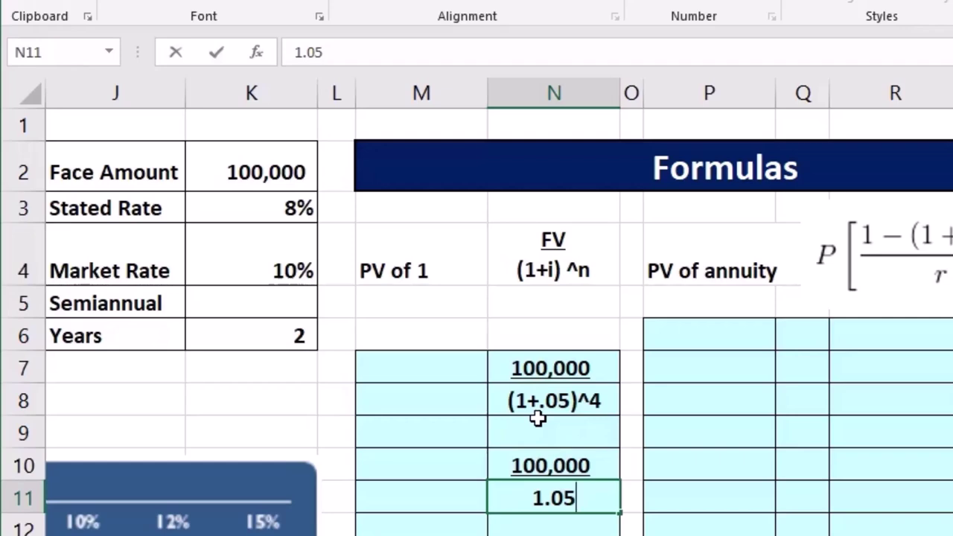
pyautogui.write('^')
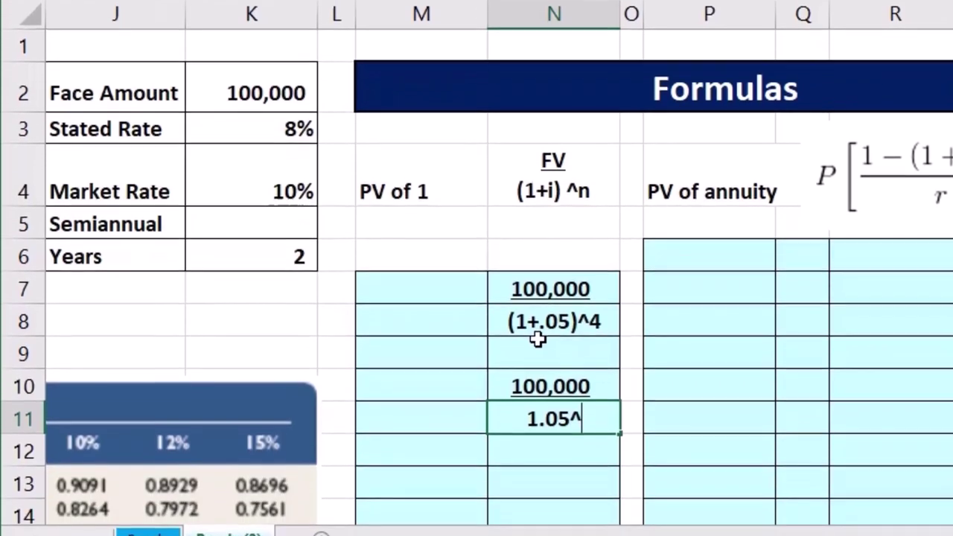
pyautogui.write('4')
pyautogui.press('Return')
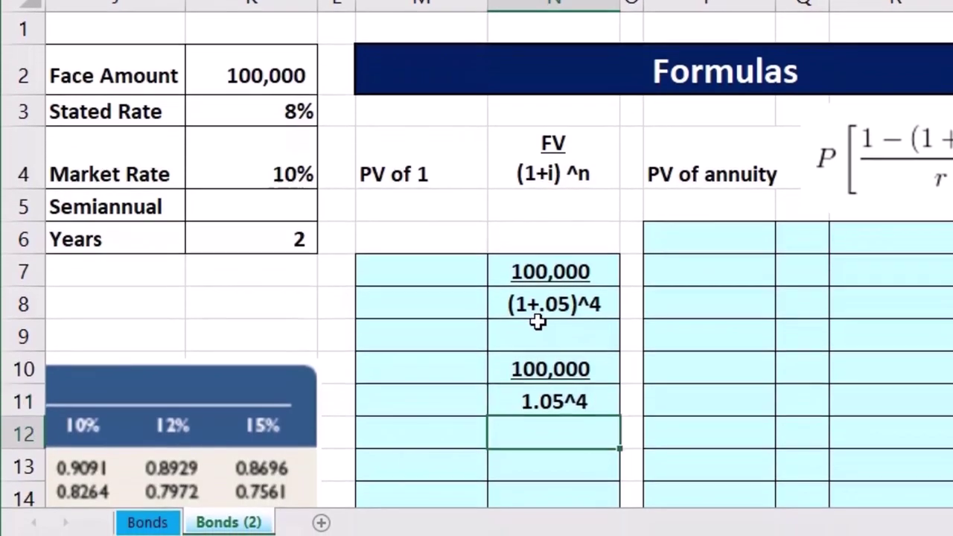
# Enter 100,000 in N13 and calculate its denominator in N14 with the formula =1.05^4.
pyautogui.press('Return')
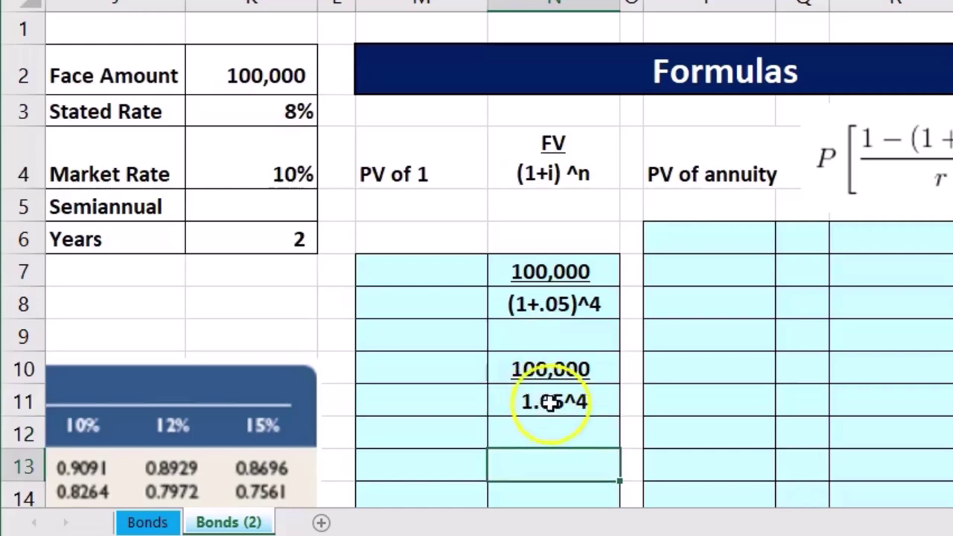
pyautogui.write('100,000')
pyautogui.press('Return')
pyautogui.write('=')
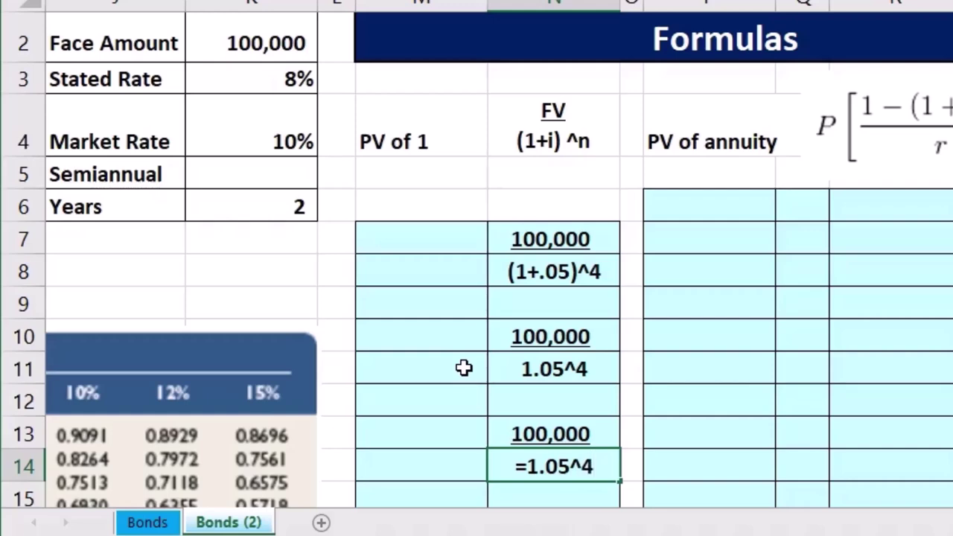
pyautogui.write('1.05^4')
pyautogui.press('Return')
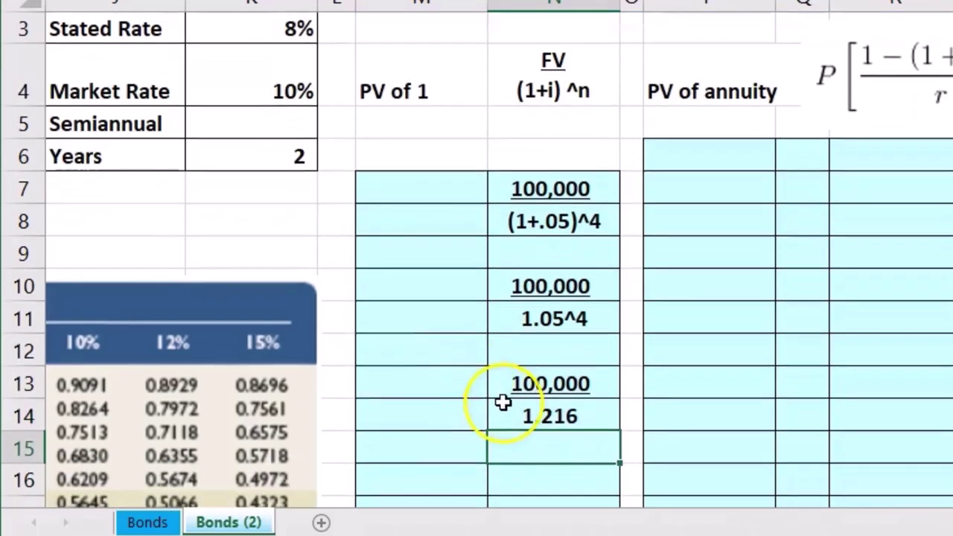
# Calculate the present value in N16 by dividing the numerator in N13 by the denominator in N14.
pyautogui.press('Down')
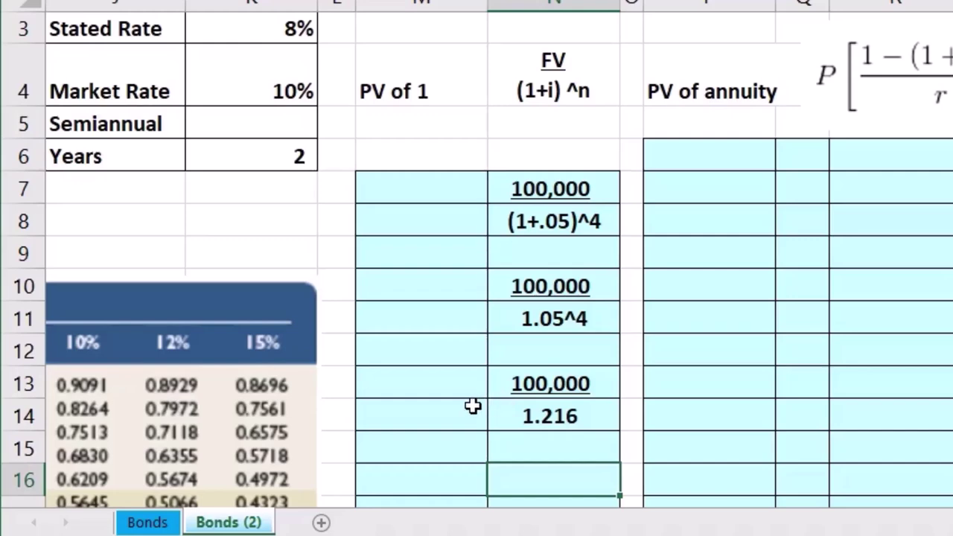
pyautogui.write('=')
pyautogui.press('Up')
pyautogui.press('Up')
pyautogui.press('Up')
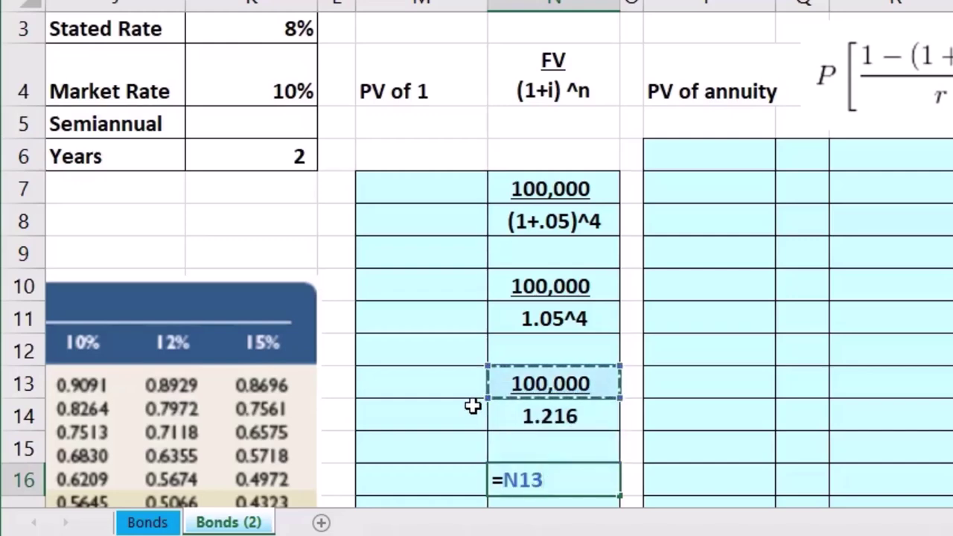
pyautogui.write('/')
pyautogui.press('Up')
pyautogui.press('Up')
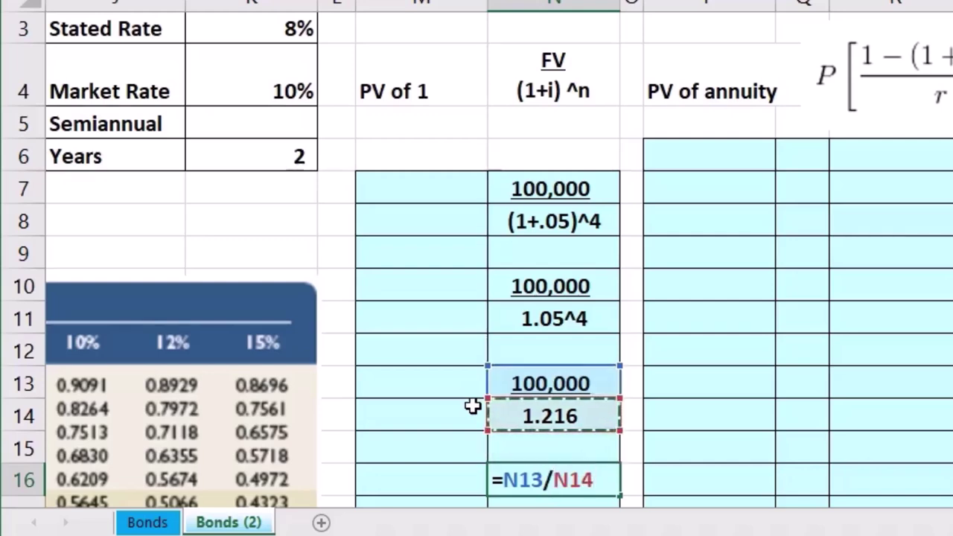
pyautogui.press('Return')
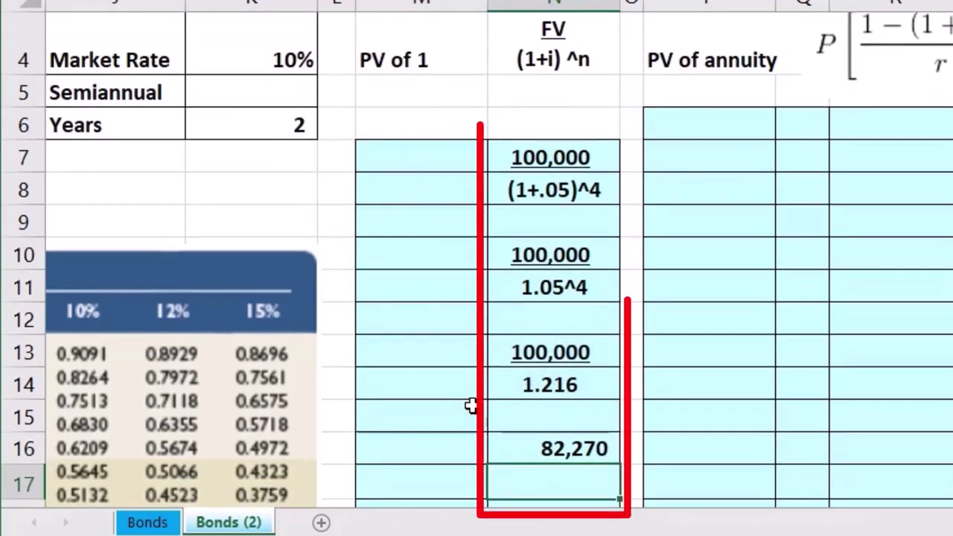
pyautogui.moveTo(558, 164); pyautogui.dragTo(558, 187)
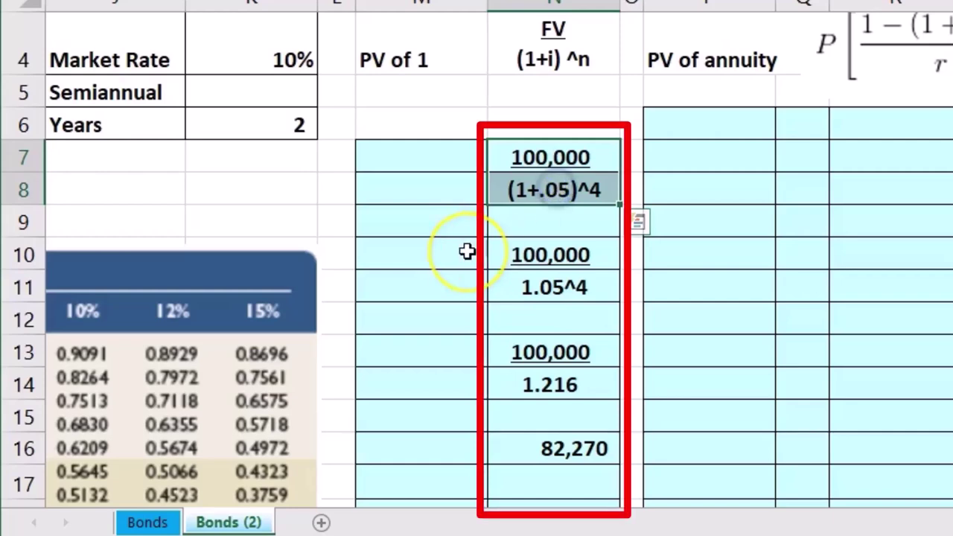
pyautogui.click(466, 267)
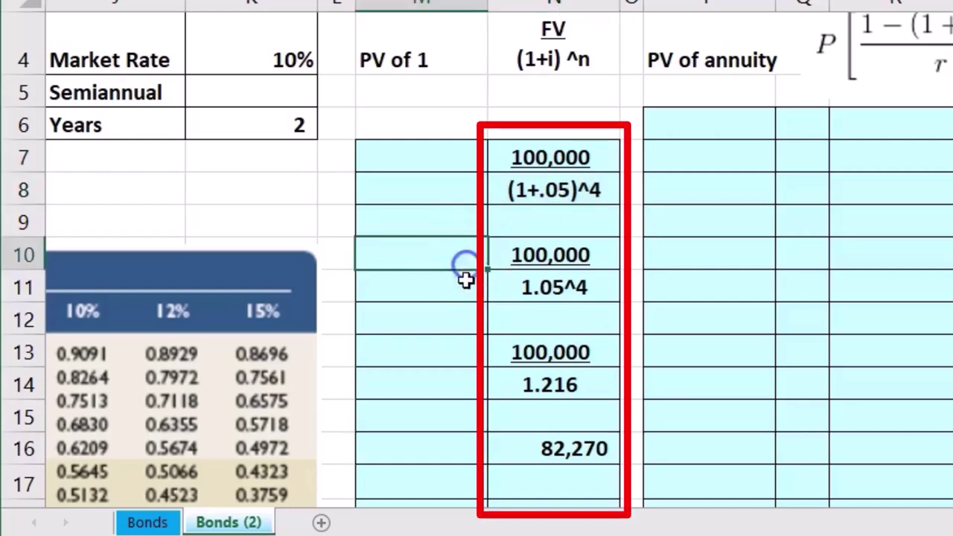
pyautogui.click(451, 344)
pyautogui.click(539, 456)
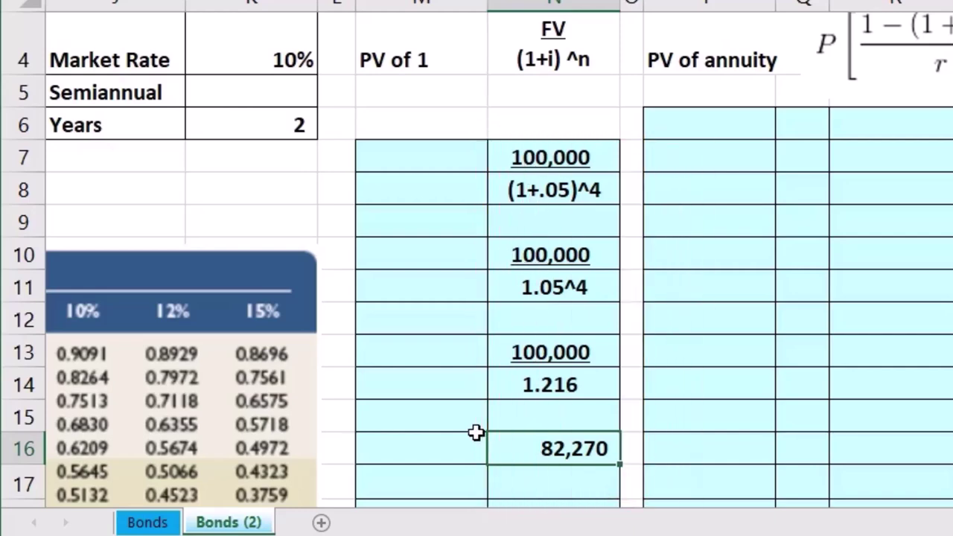
pyautogui.scroll(1, 469, 409)
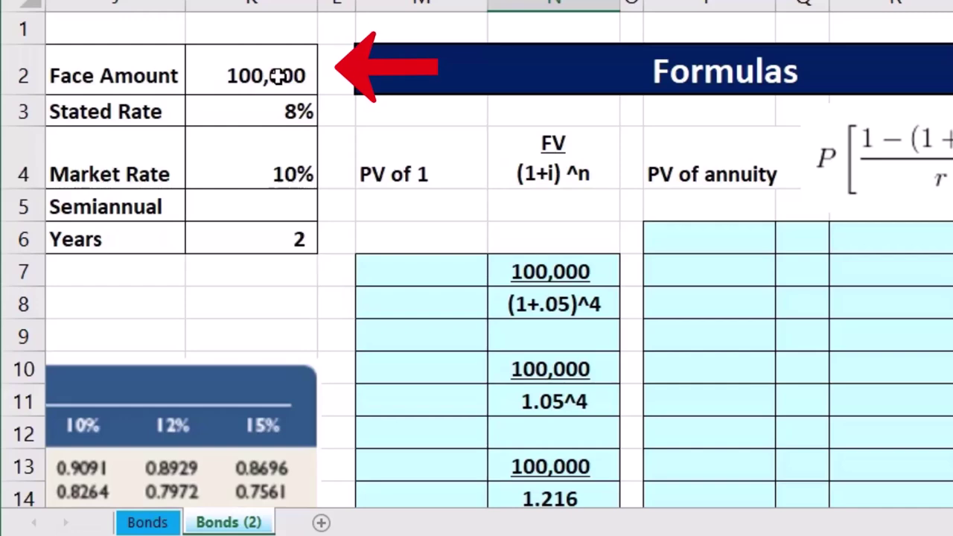
pyautogui.scroll(-1, 404, 215)
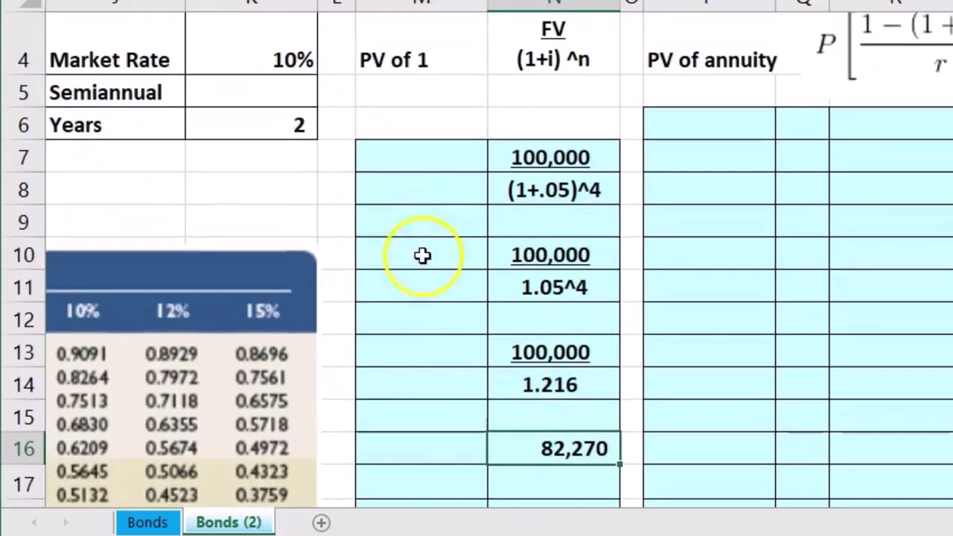
# Label the present value result in row 16 with the text PV in M16.
pyautogui.click(465, 443)
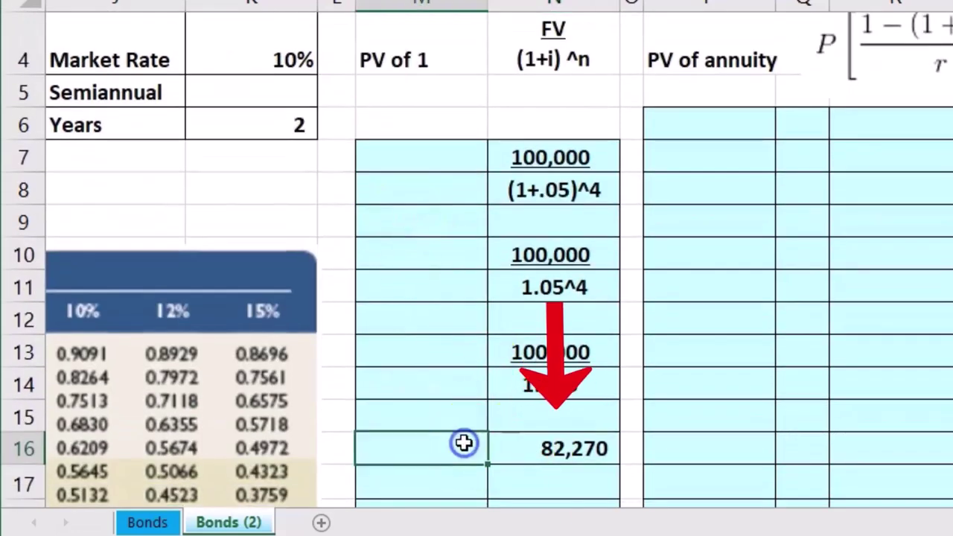
pyautogui.write('PV')
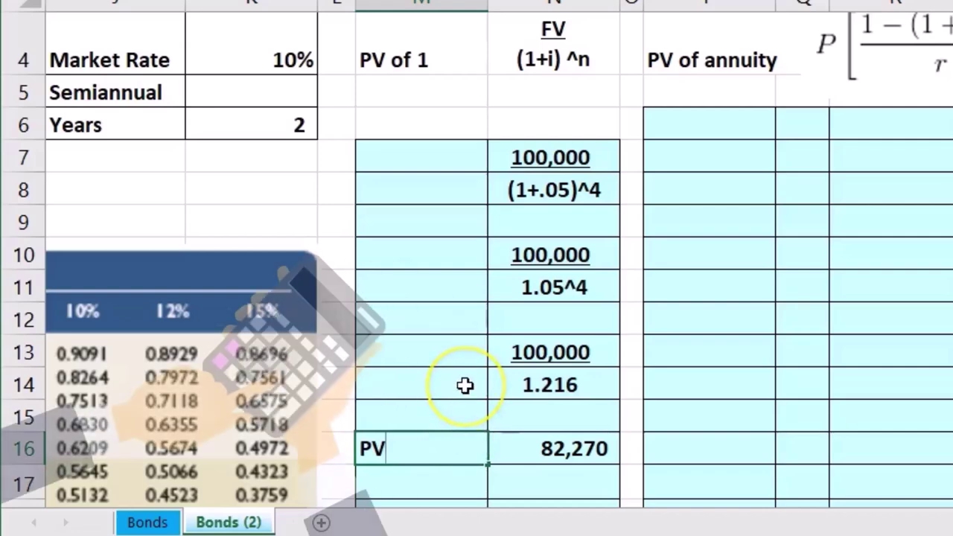
pyautogui.scroll(1, 464, 385)
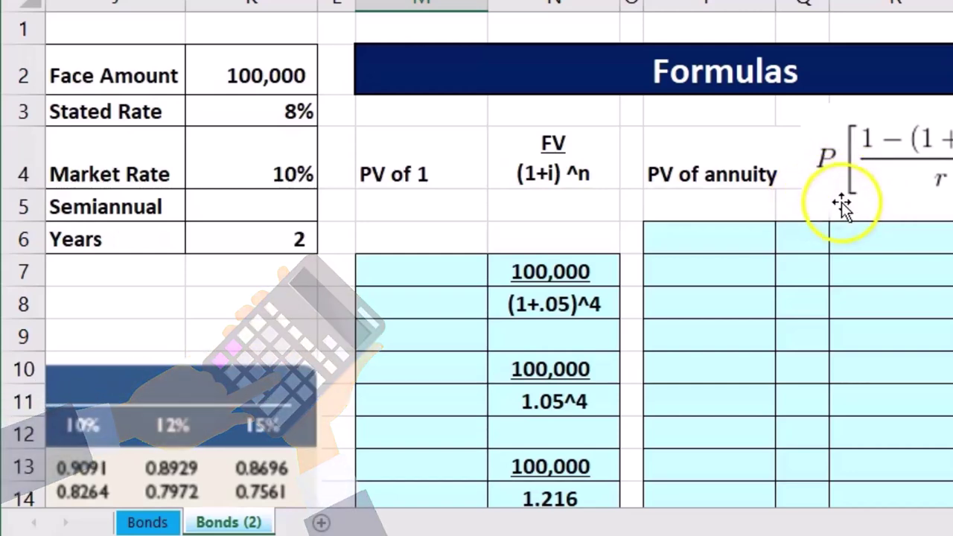
pyautogui.click(821, 292)
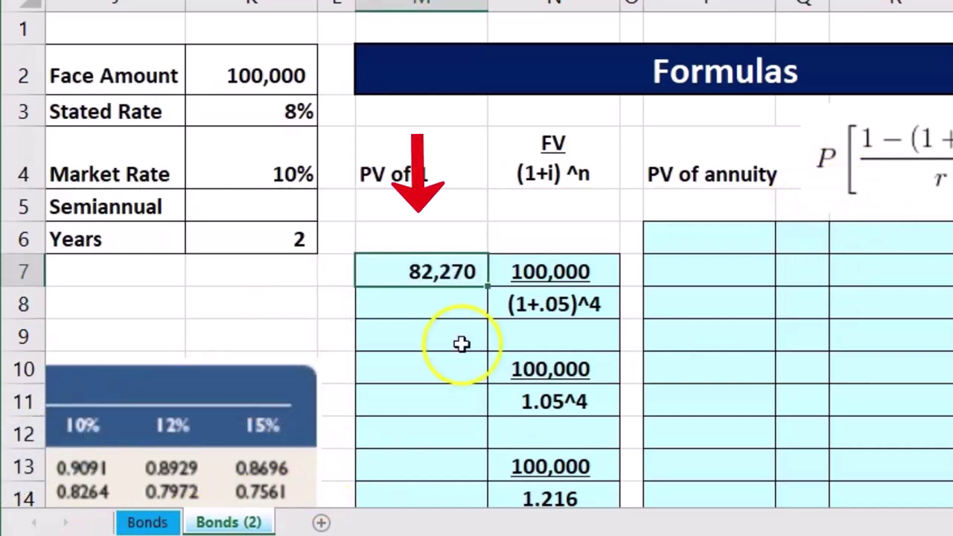
# Review the single-cell present value formula in M7 against the column N working and clear it from the cell.
pyautogui.doubleClick(421, 274)
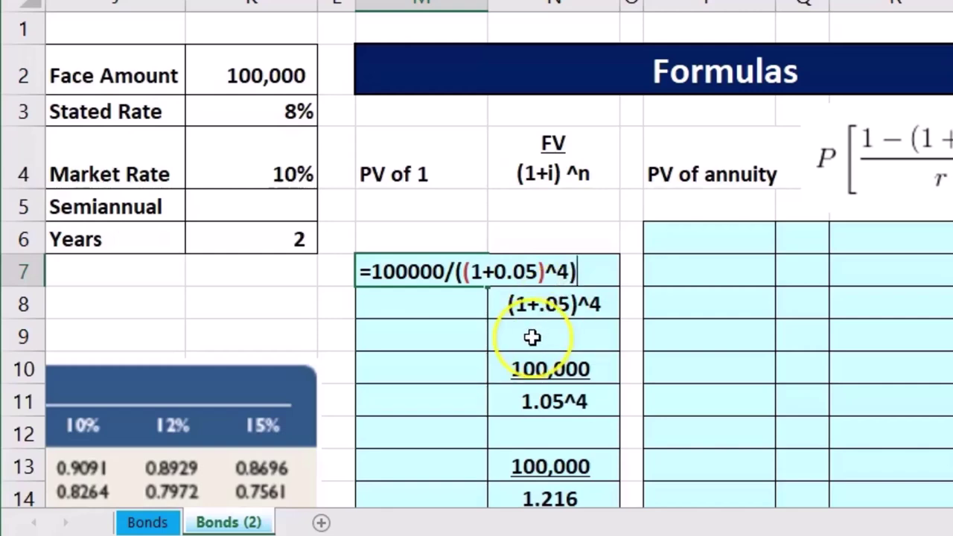
pyautogui.press('Return')
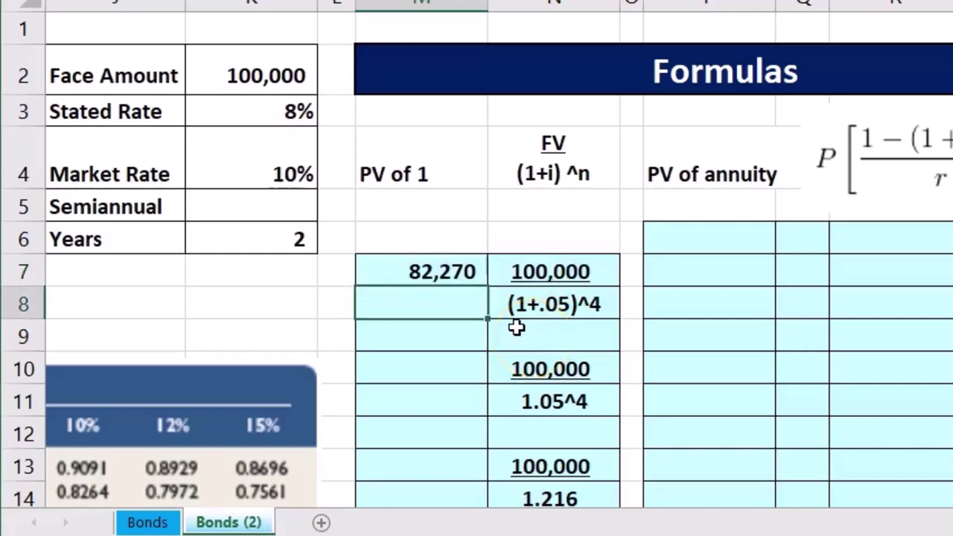
pyautogui.click(516, 309)
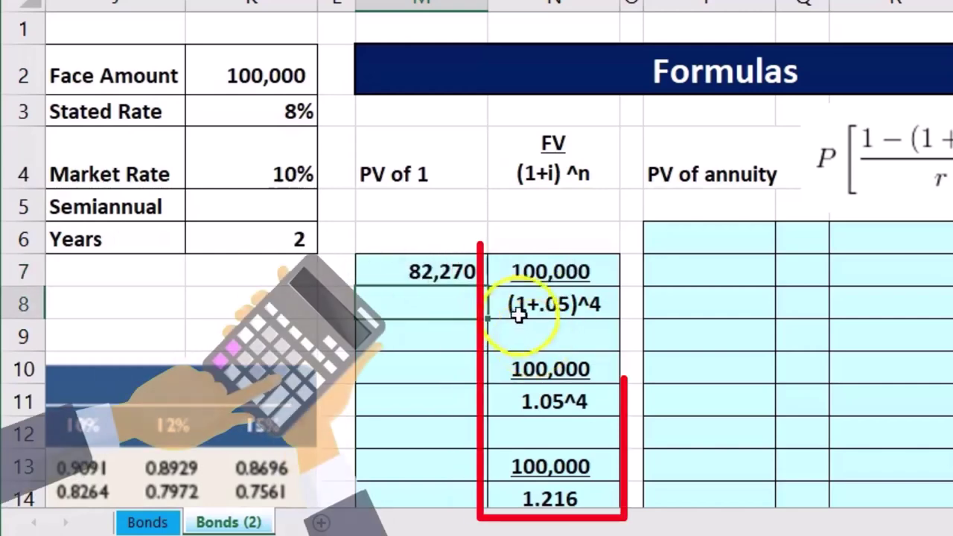
pyautogui.moveTo(561, 372); pyautogui.dragTo(560, 390)
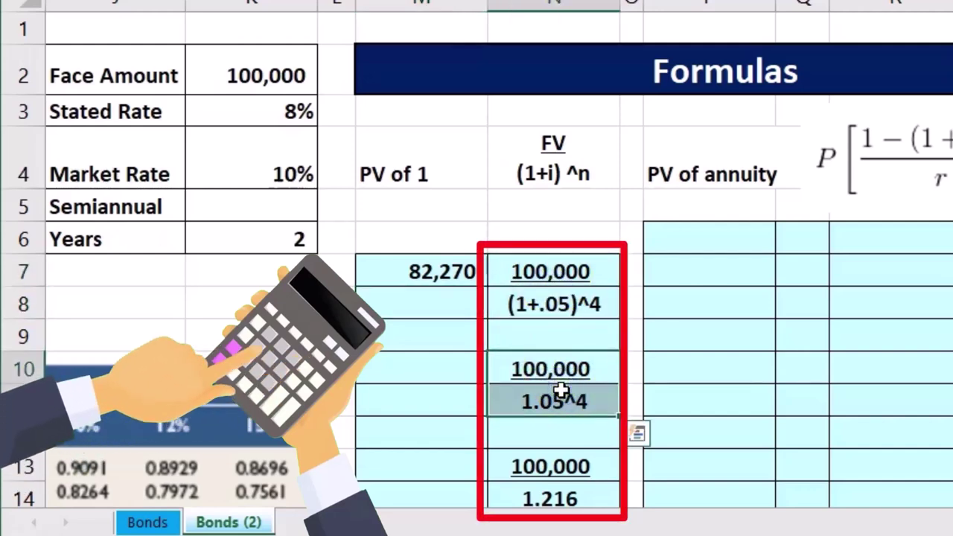
pyautogui.click(447, 272)
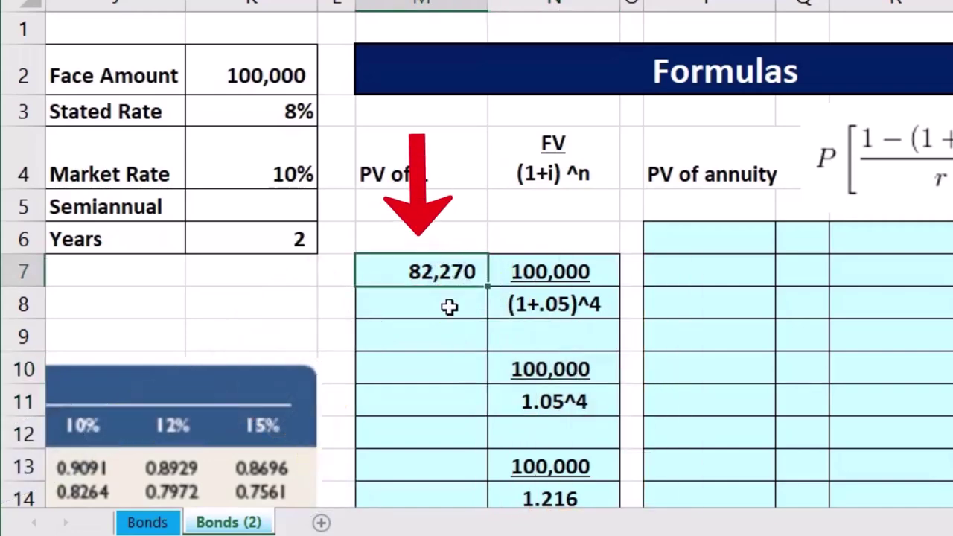
pyautogui.press('Delete')
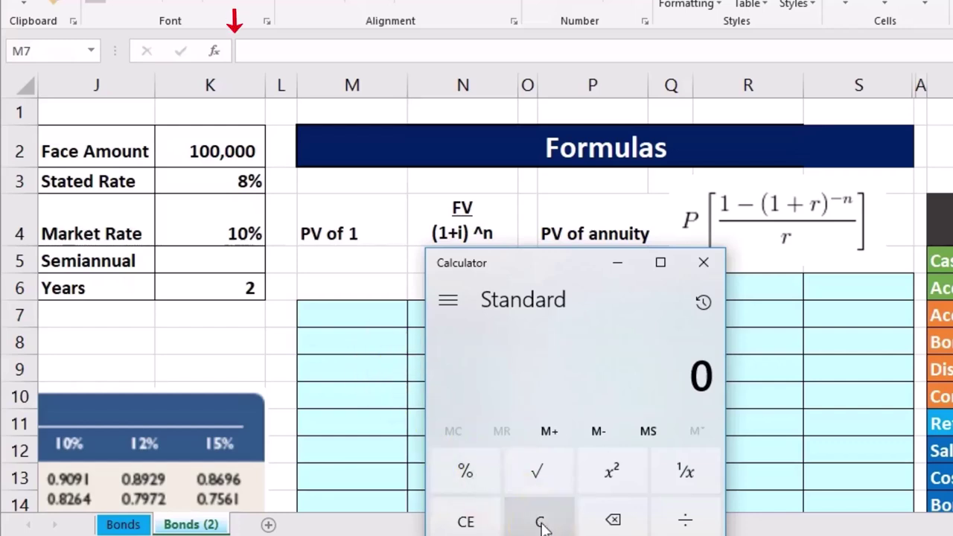
# Switch to Calculator and compute the semiannual interest payment as 100000 × 0.08 divided by 2.
pyautogui.write('1000000')
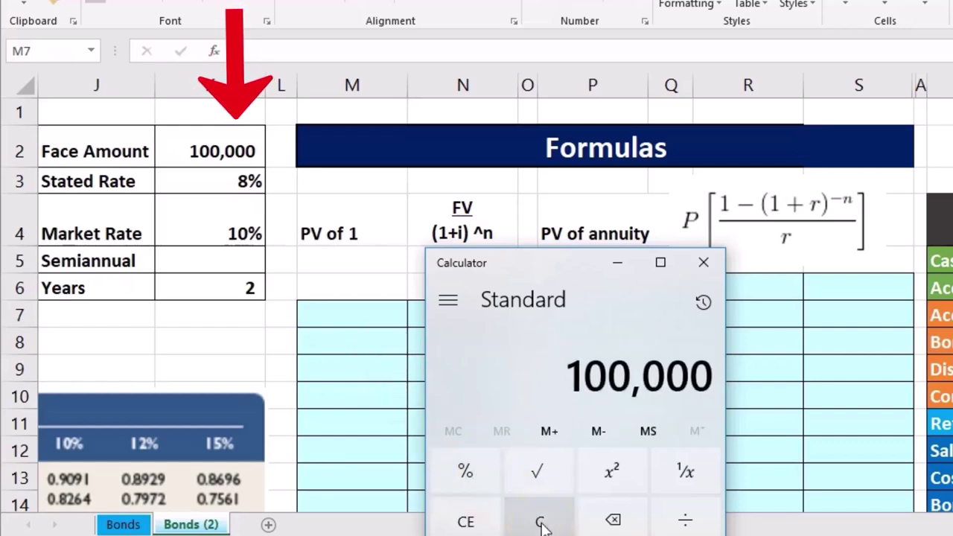
pyautogui.press('*')
pyautogui.write('0.08')
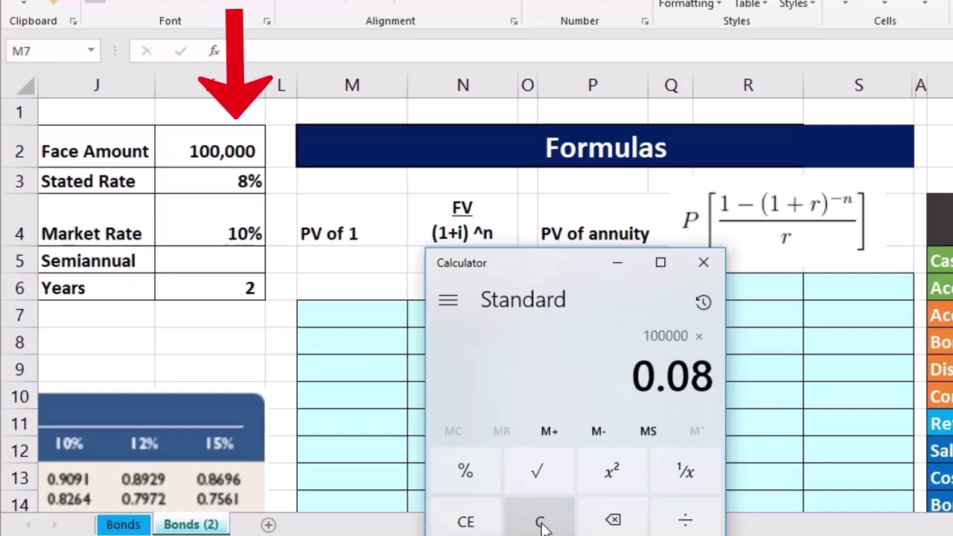
pyautogui.press('Return')
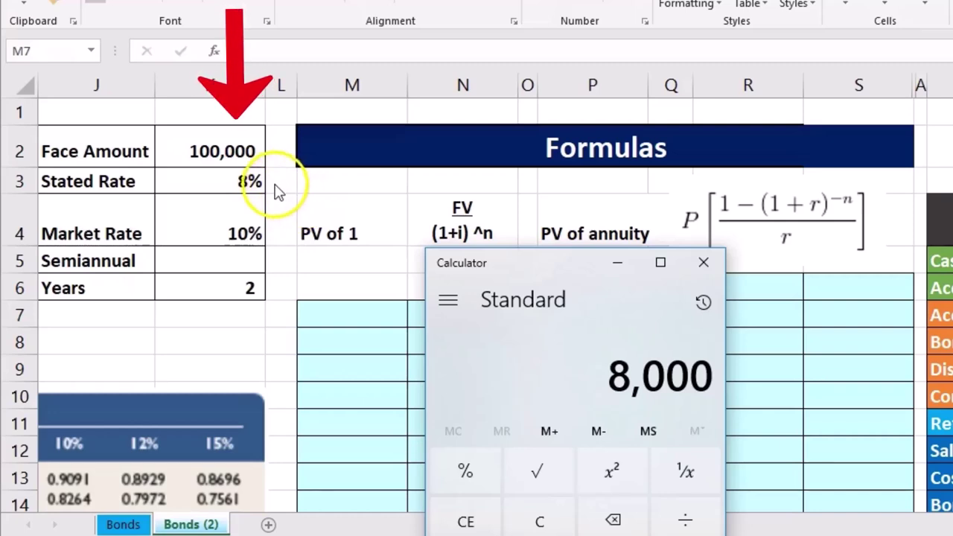
pyautogui.press('/')
pyautogui.press('2')
pyautogui.press('Return')
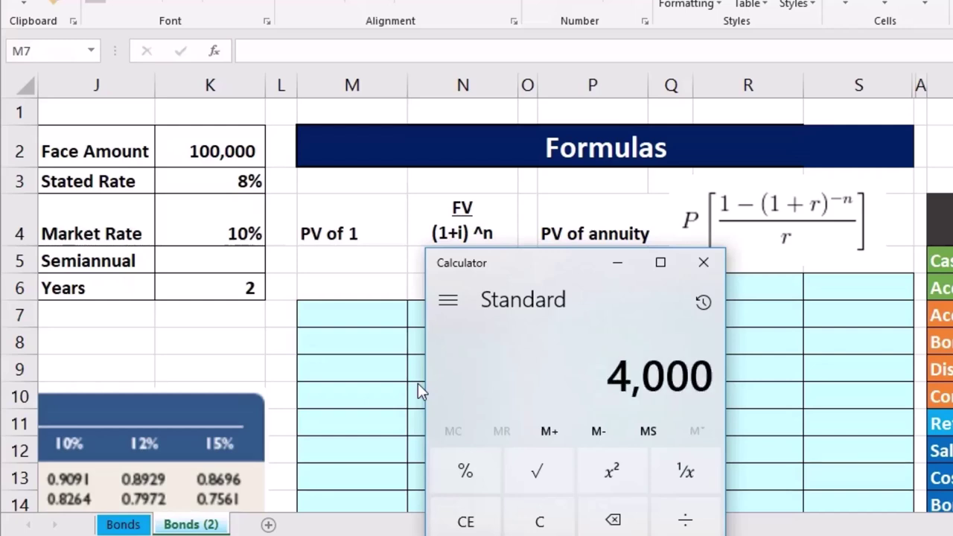
# Clear the calculation, recompute the interest payment by halving 0.08 and multiplying by 100000, and close Calculator.
pyautogui.click(539, 521)
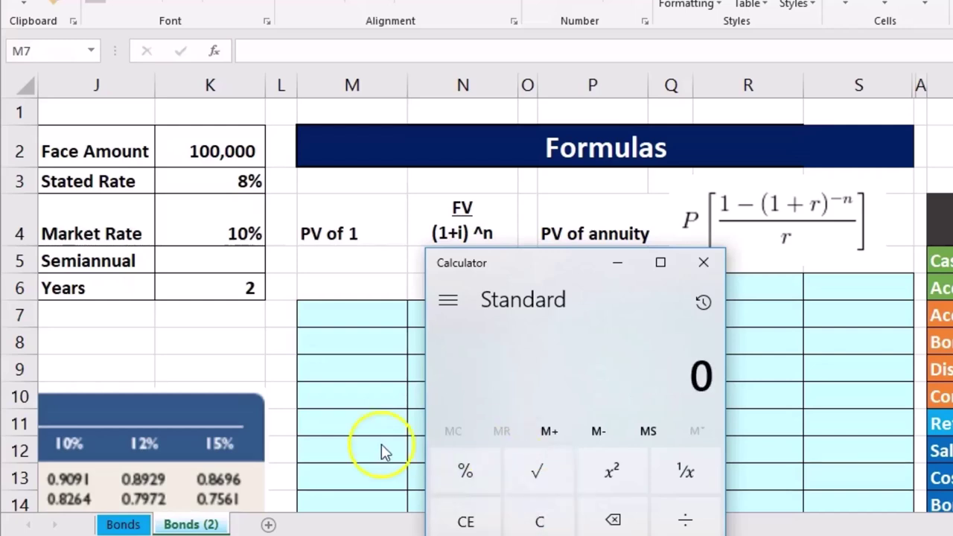
pyautogui.press('.')
pyautogui.press('0')
pyautogui.press('8')
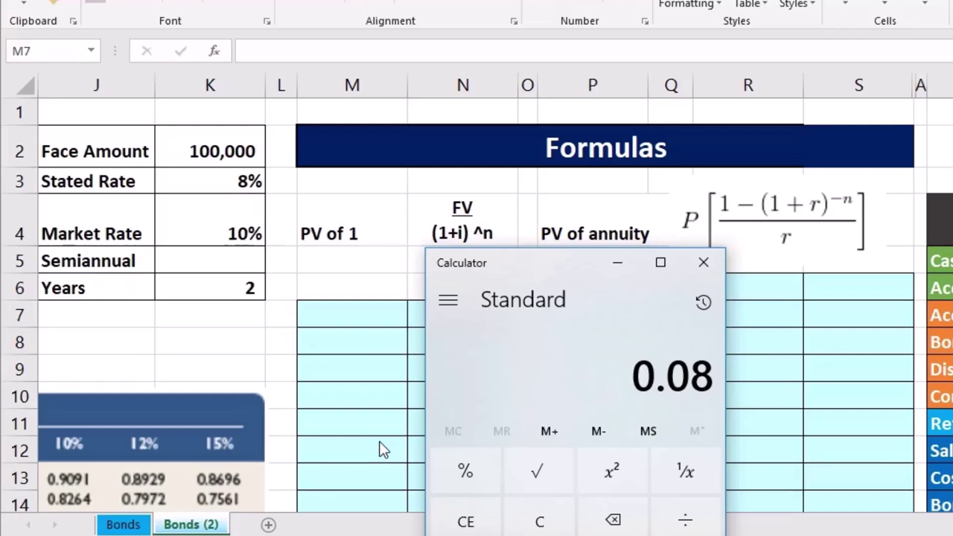
pyautogui.press('/')
pyautogui.press('2')
pyautogui.press('Return')
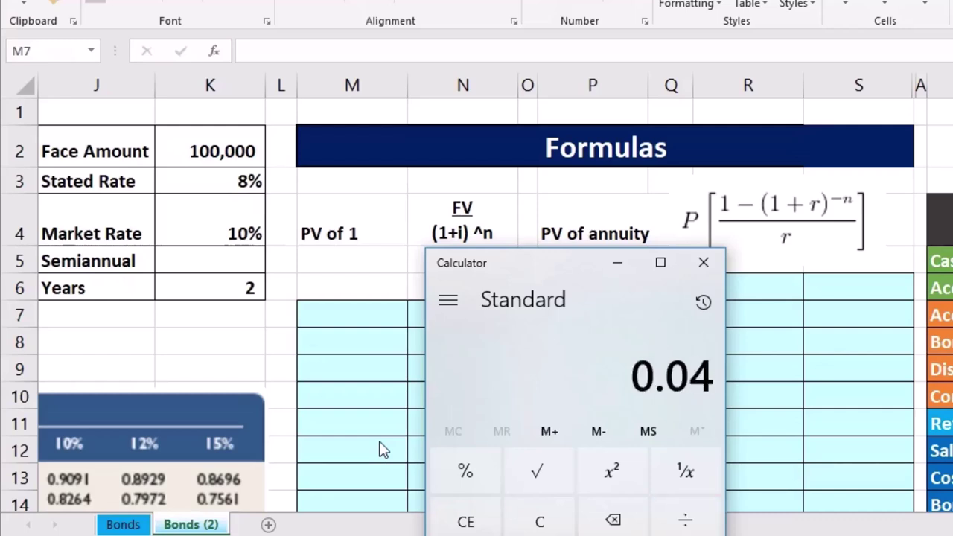
pyautogui.press('1')
pyautogui.press('0')
pyautogui.press('0')
pyautogui.press('0')
pyautogui.press('Return')
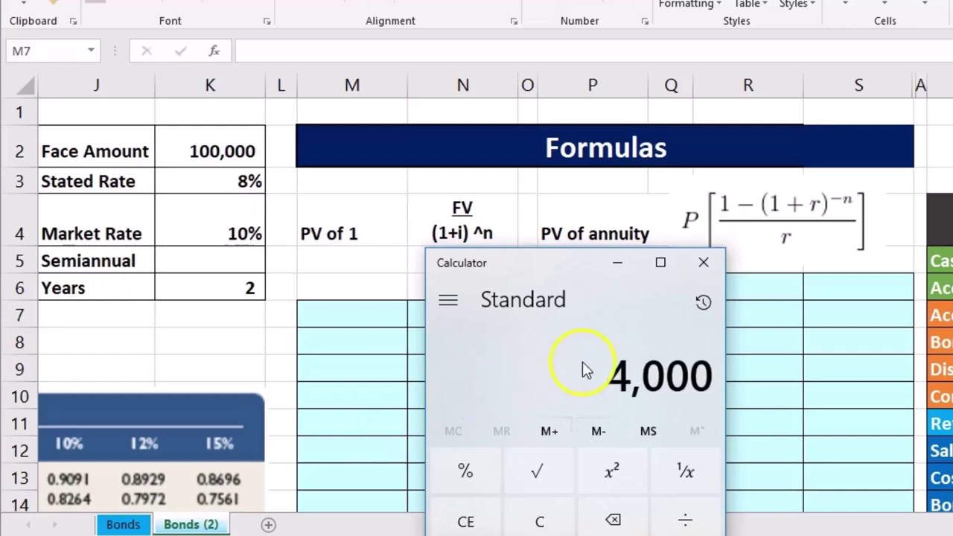
pyautogui.click(706, 263)
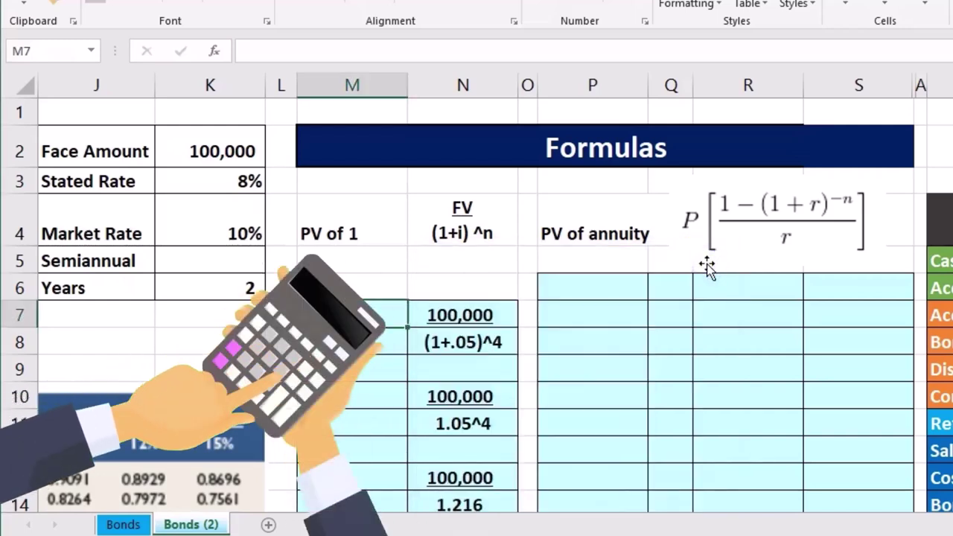
# Reopen Calculator, compute the total interest over all periods as 4000 × 4, and close it.
pyautogui.press('XF86Calculator')
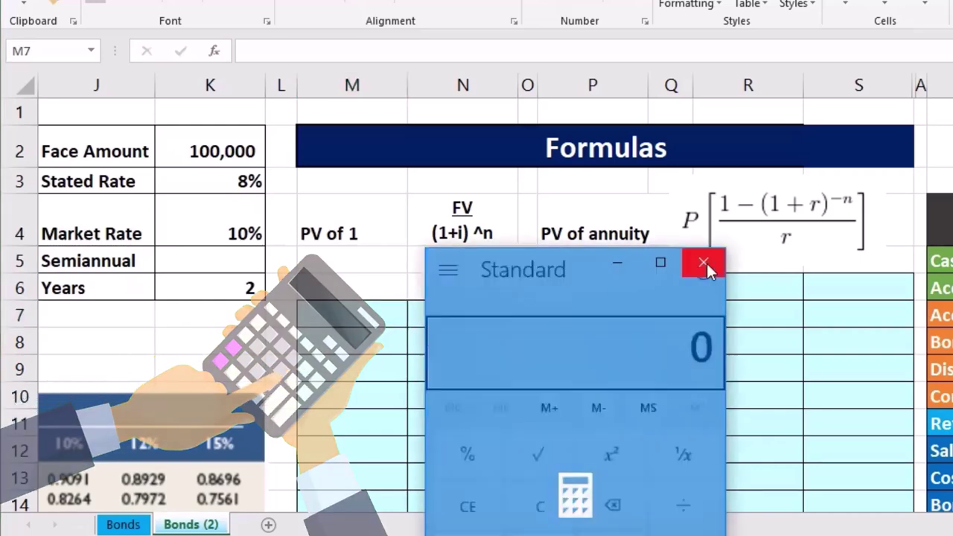
pyautogui.write('4000*4')
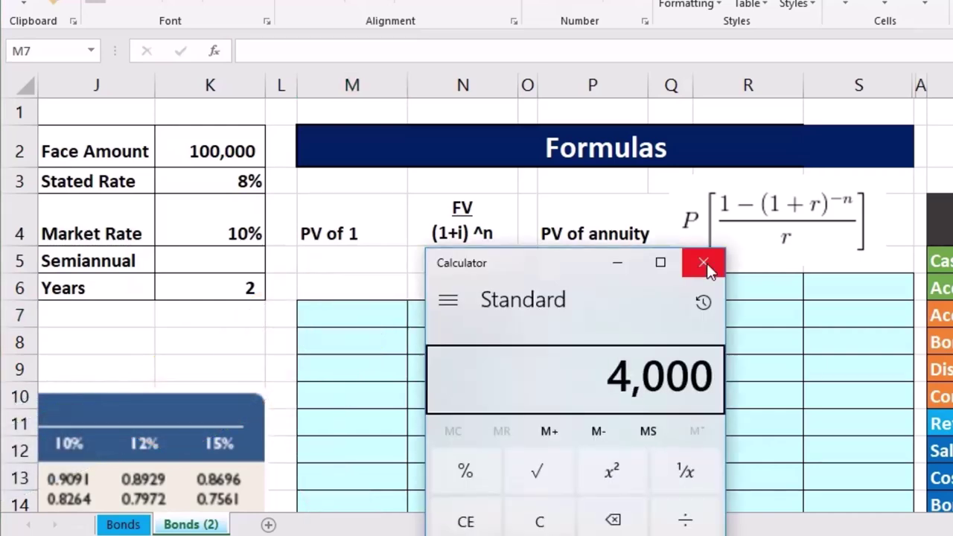
pyautogui.press('Return')
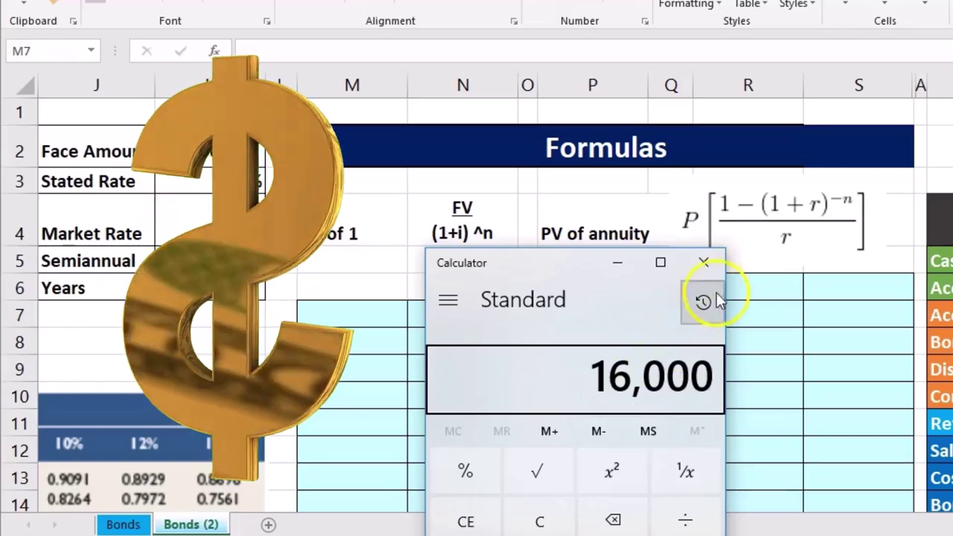
pyautogui.click(703, 262)
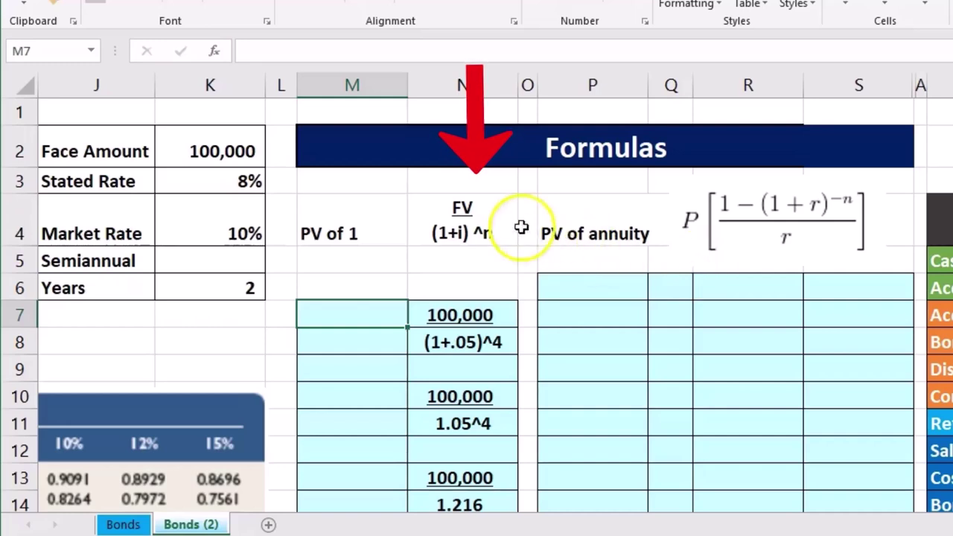
# Set up the annuity formula in P8:R9 as 4,000 * 1-(1+.05)^-4 over 0.05.
pyautogui.click(484, 217)
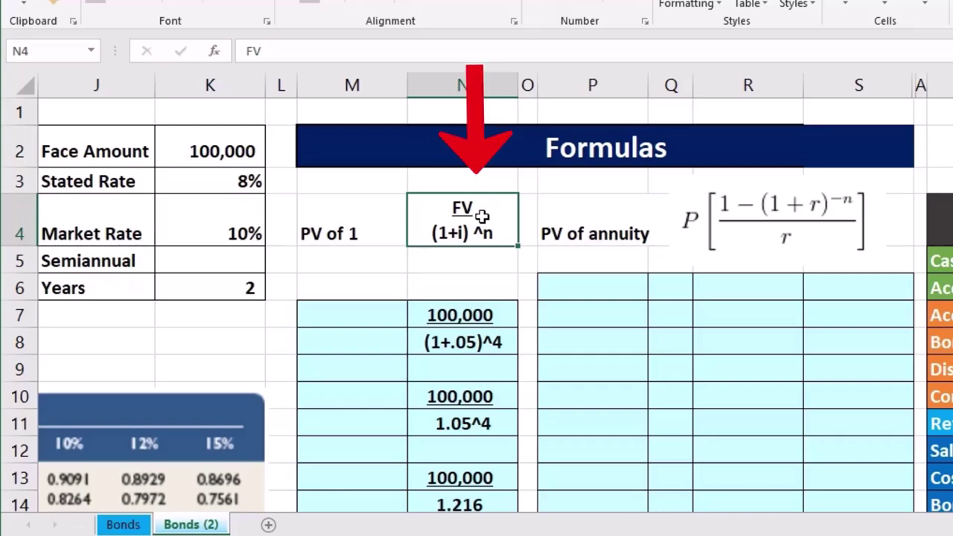
pyautogui.click(714, 234)
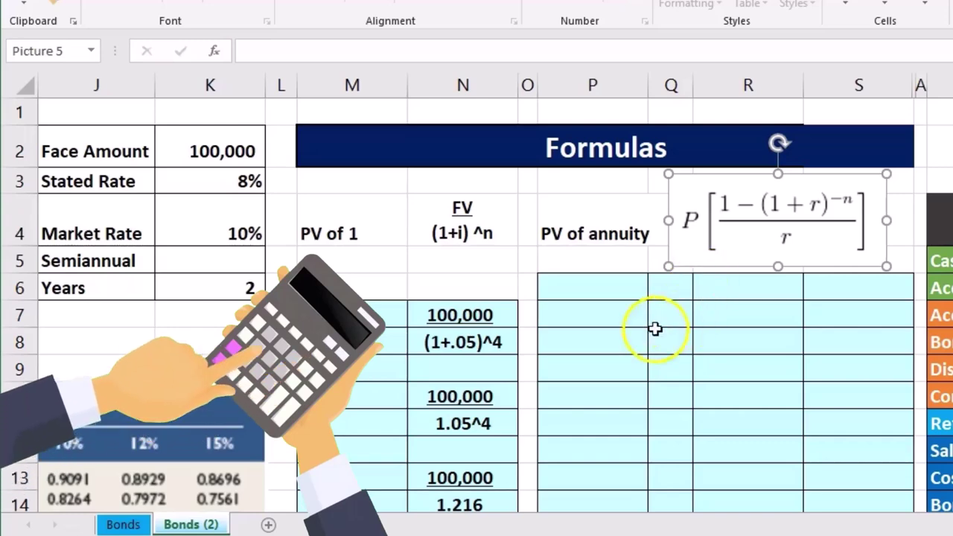
pyautogui.click(608, 336)
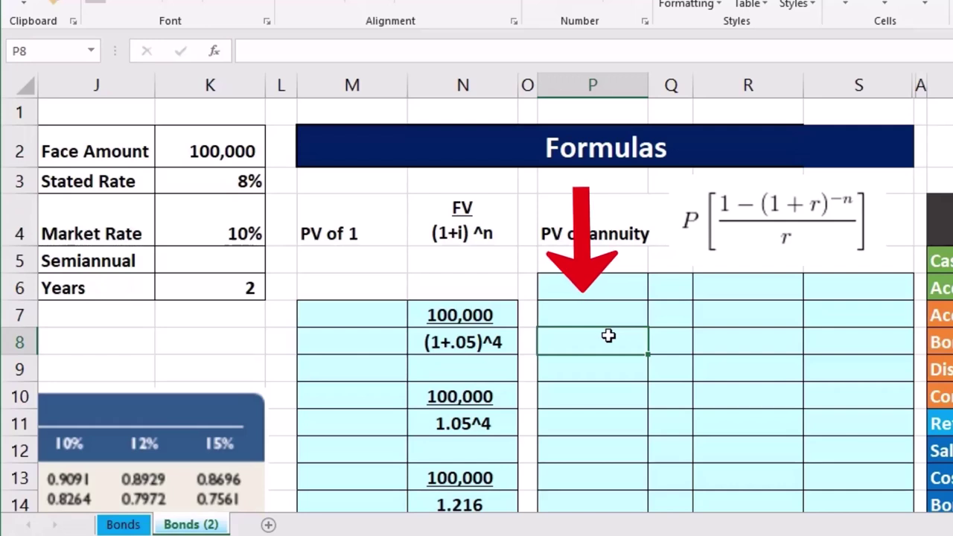
pyautogui.write('4,000')
pyautogui.press('Tab')
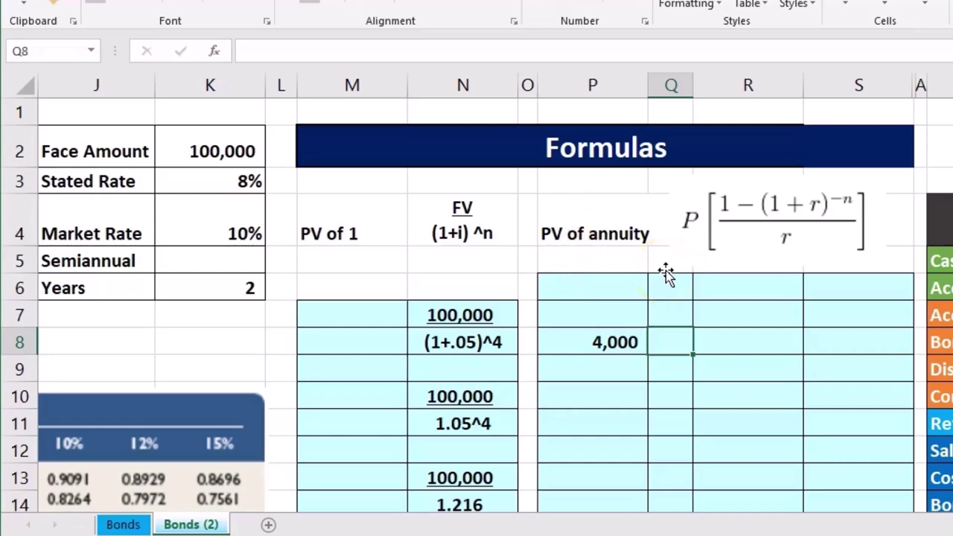
pyautogui.press('Tab')
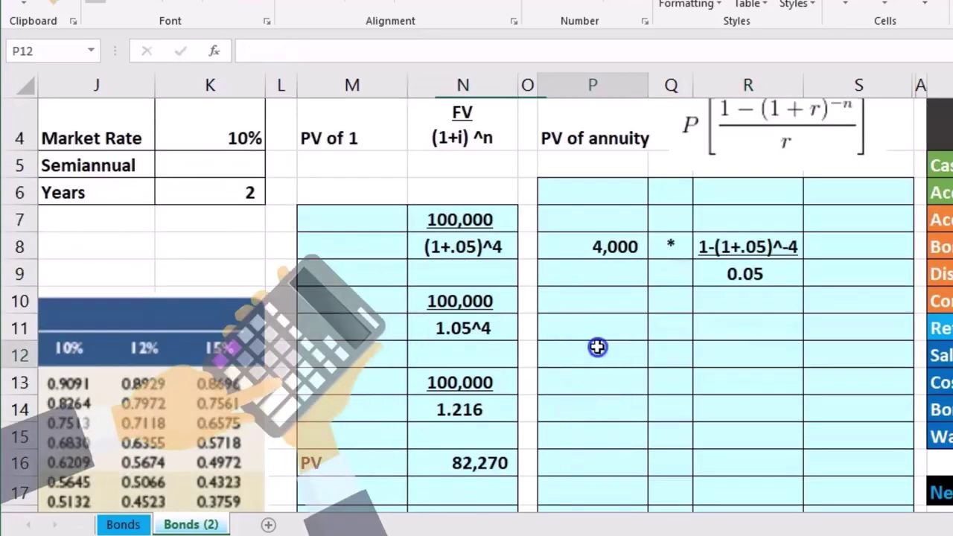
# Begin the simplified annuity line in row 11 with 4000 in P11 and * in Q11.
pyautogui.click(610, 324)
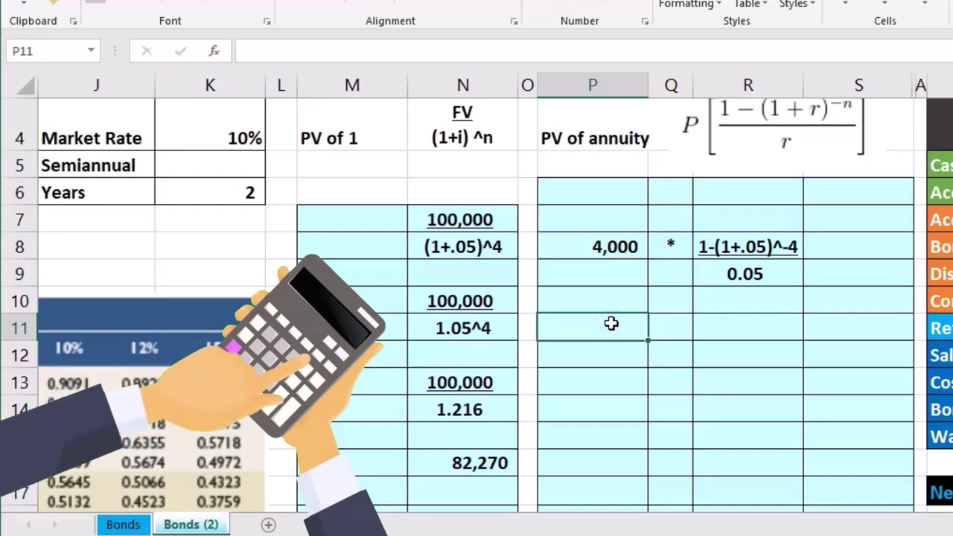
pyautogui.write('4000')
pyautogui.hotkey('ctrl', 'Return')
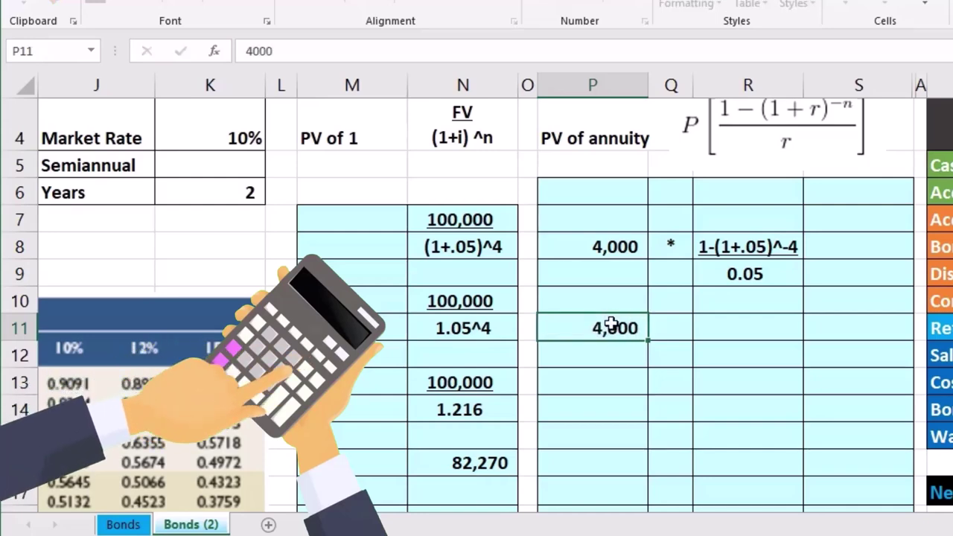
pyautogui.press('Right')
pyautogui.write('*')
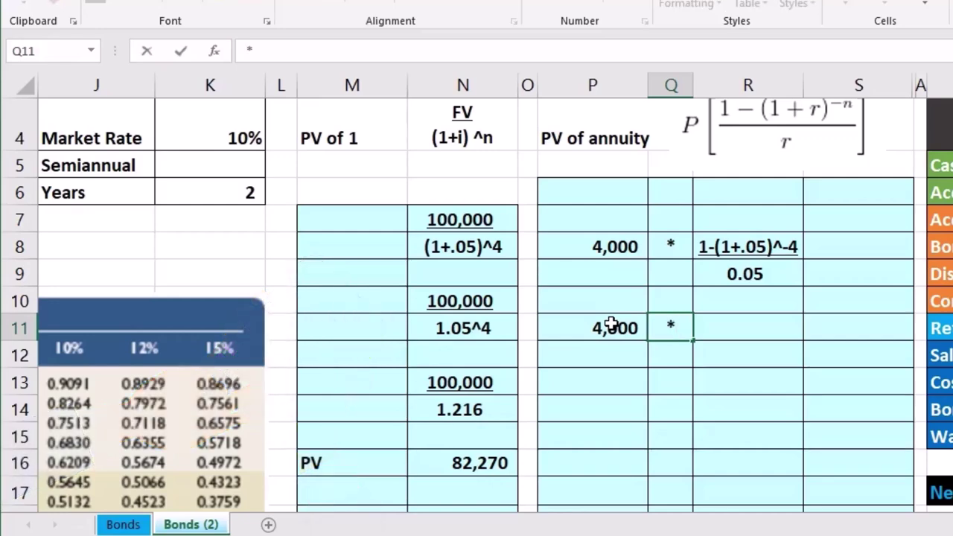
# Enter 1-(1.05)^-4 in R11 as the numerator and .05 below it in R12 as the denominator.
pyautogui.press('Right')
pyautogui.write('1-')
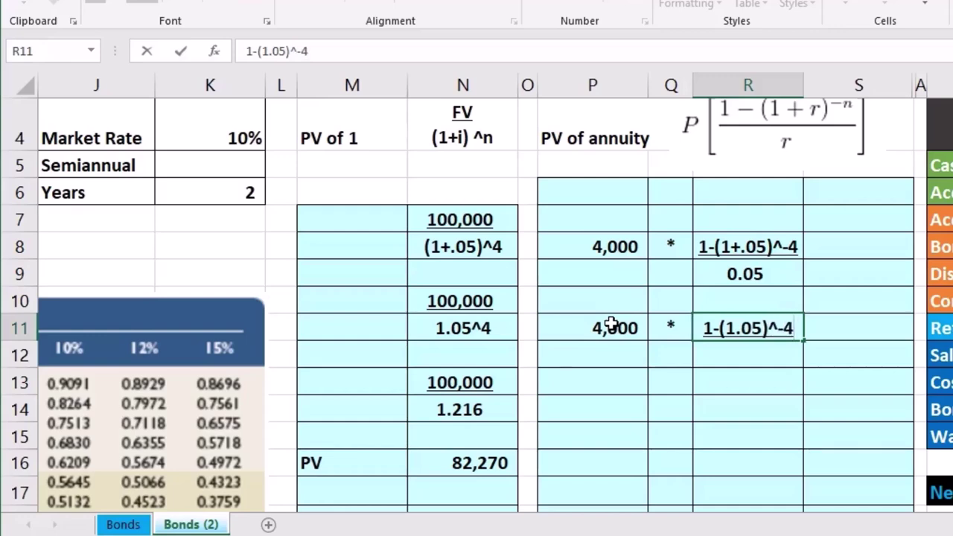
pyautogui.press('Return')
pyautogui.press('Right')
pyautogui.press('Right')
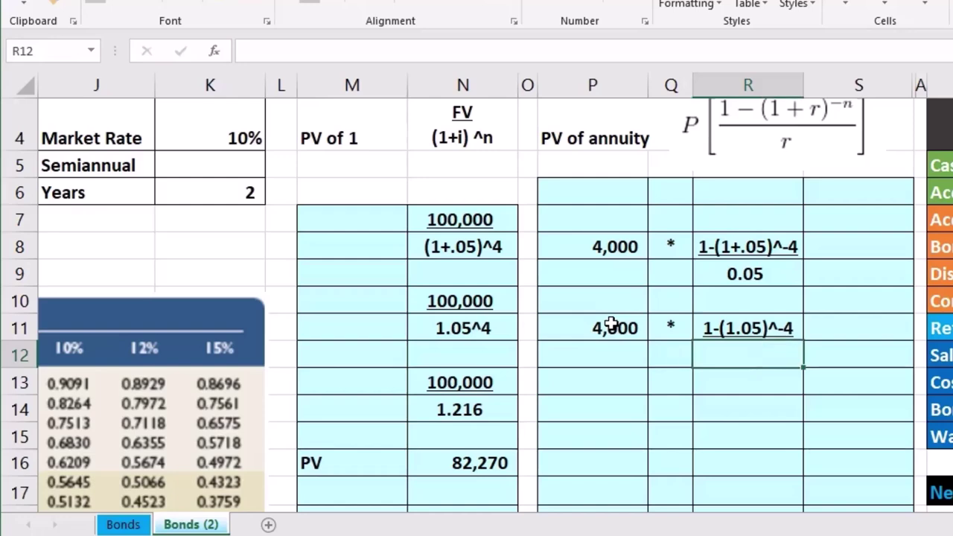
pyautogui.write('.05')
pyautogui.press('Return')
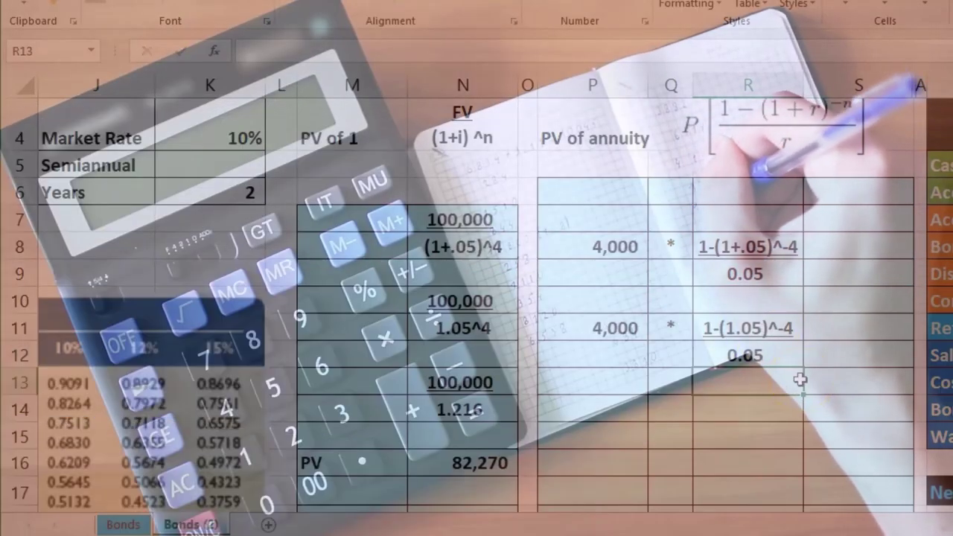
# Enter 4000 in P14, * in Q14 and the numerator formula =1-1.05^4 in R14.
pyautogui.click(622, 402)
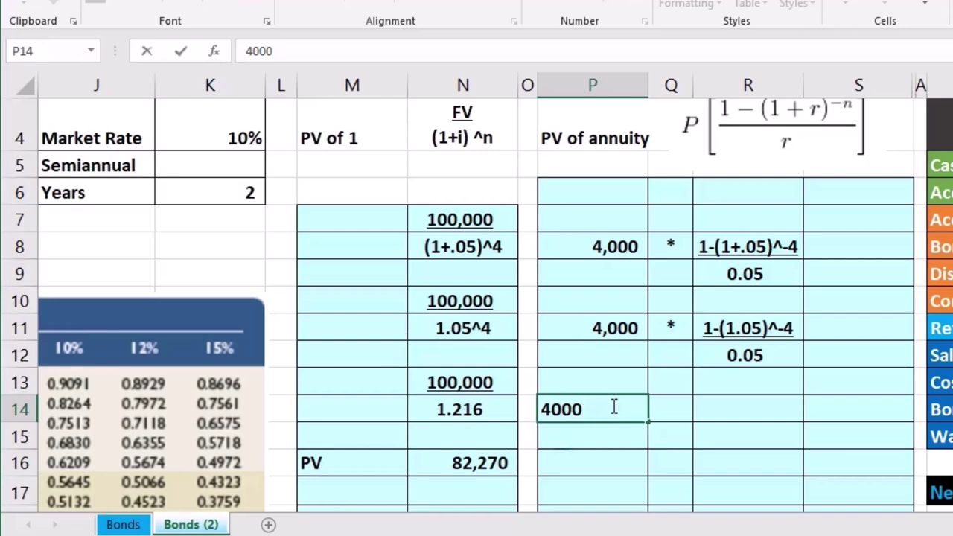
pyautogui.press('Tab')
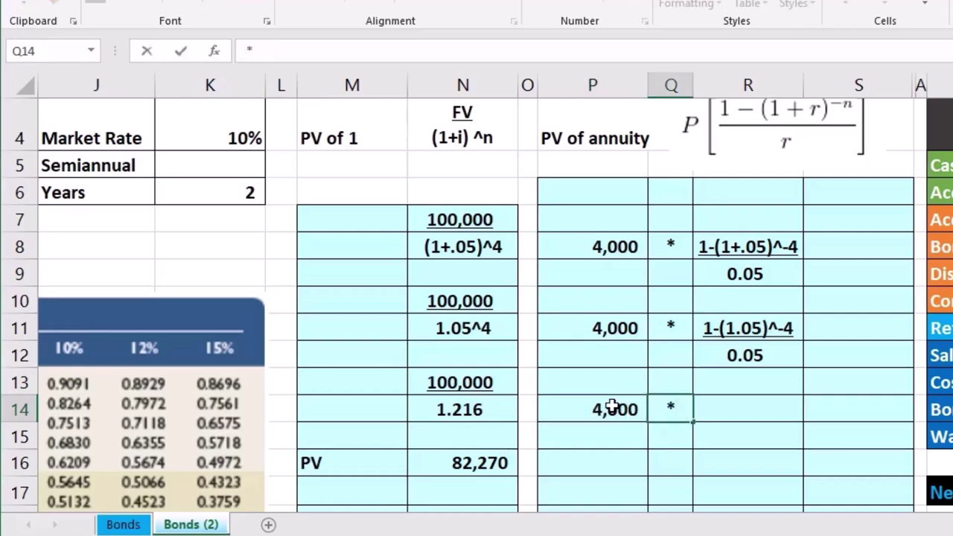
pyautogui.press('Tab')
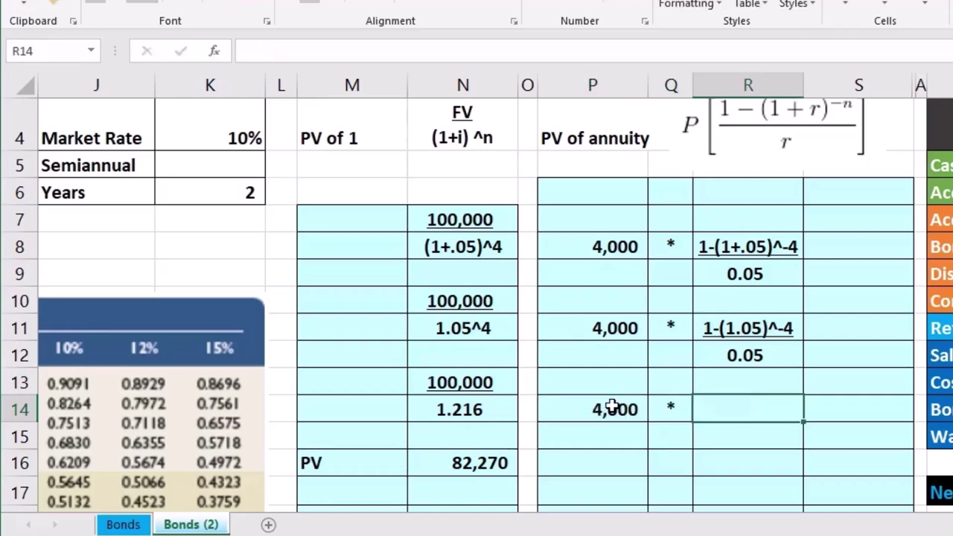
pyautogui.write('=1-1.05^4')
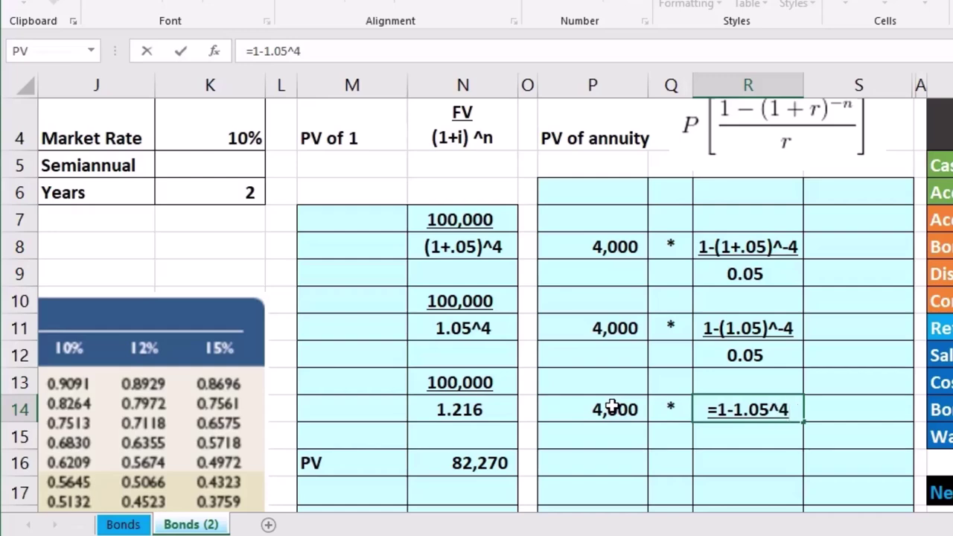
pyautogui.press('Return')
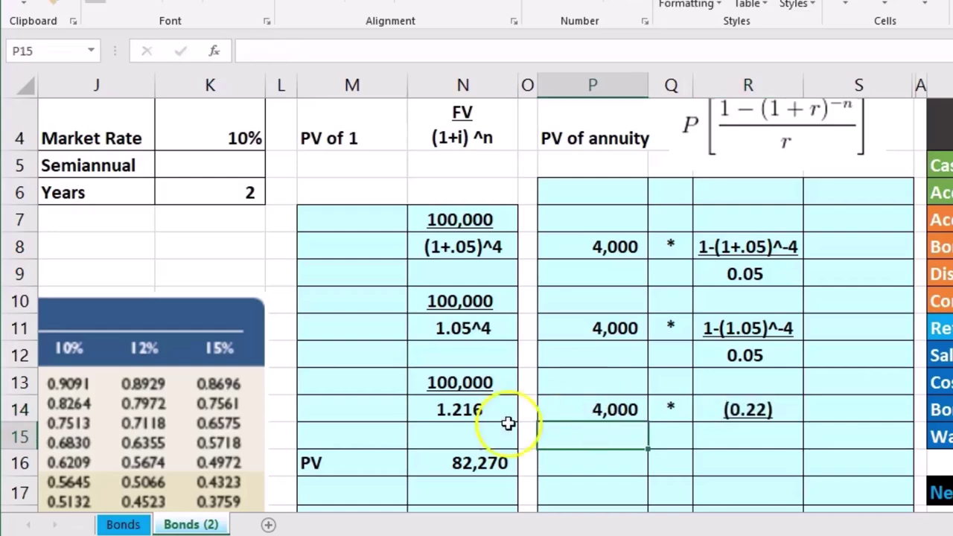
# Correct the R14 formula to =1-1.05^-4 and enter the denominator .05 in R15.
pyautogui.doubleClick(784, 417)
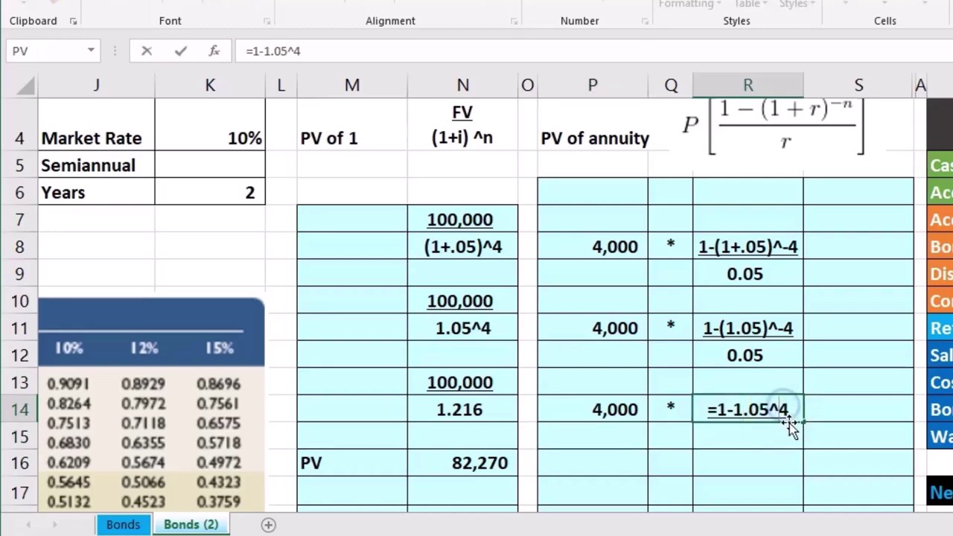
pyautogui.write('-')
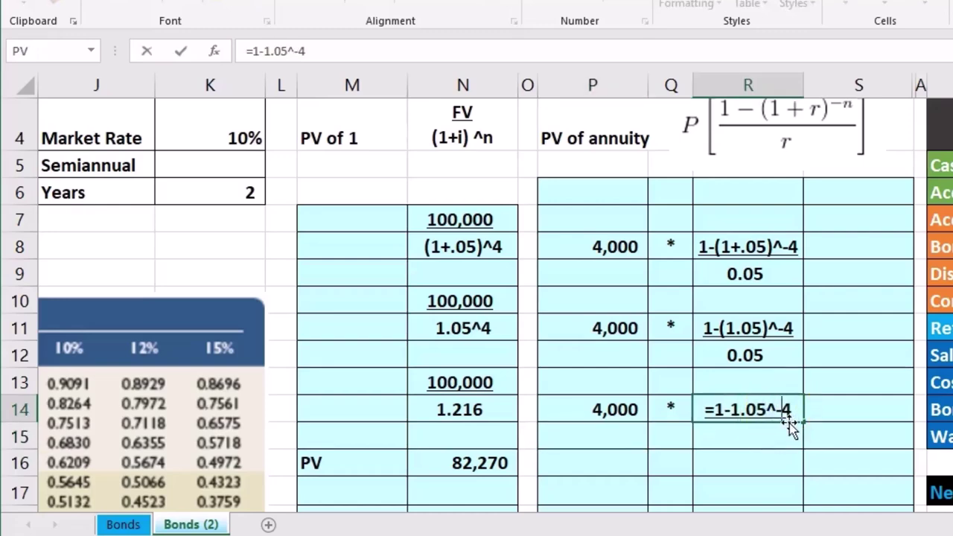
pyautogui.press('Return')
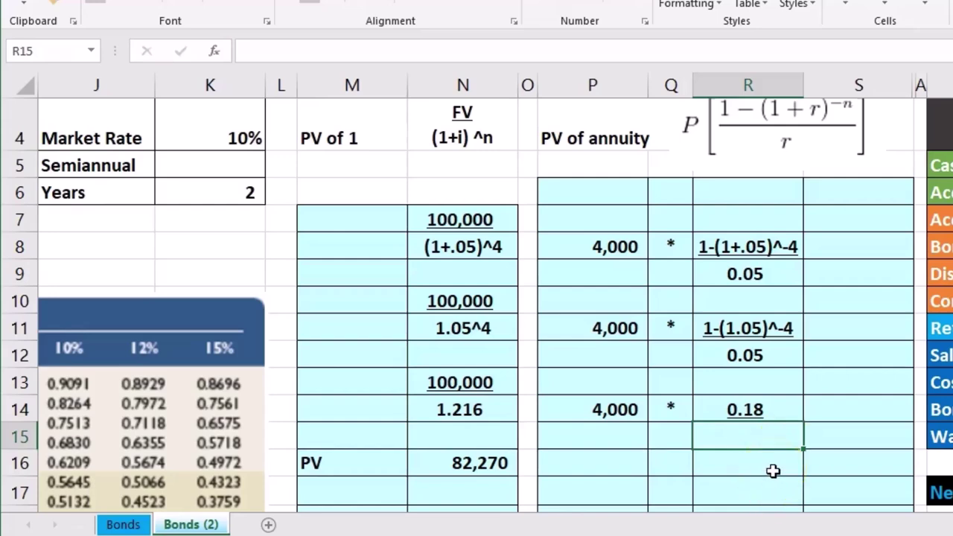
pyautogui.write('.0')
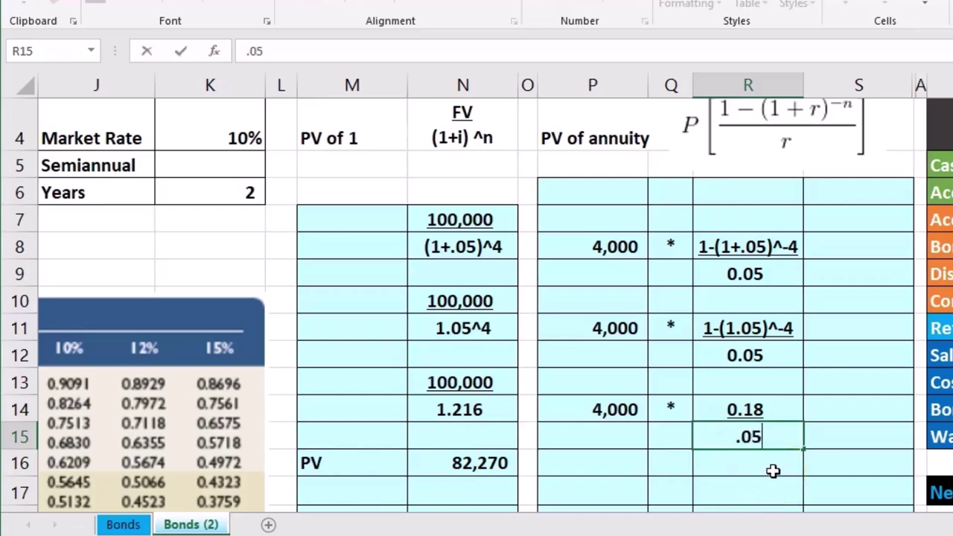
pyautogui.write('5')
pyautogui.press('Return')
# Start the next annuity line in row 17 with 4000 in P17 and * in Q17.
pyautogui.press('Return')
pyautogui.press('Left')
pyautogui.press('Left')
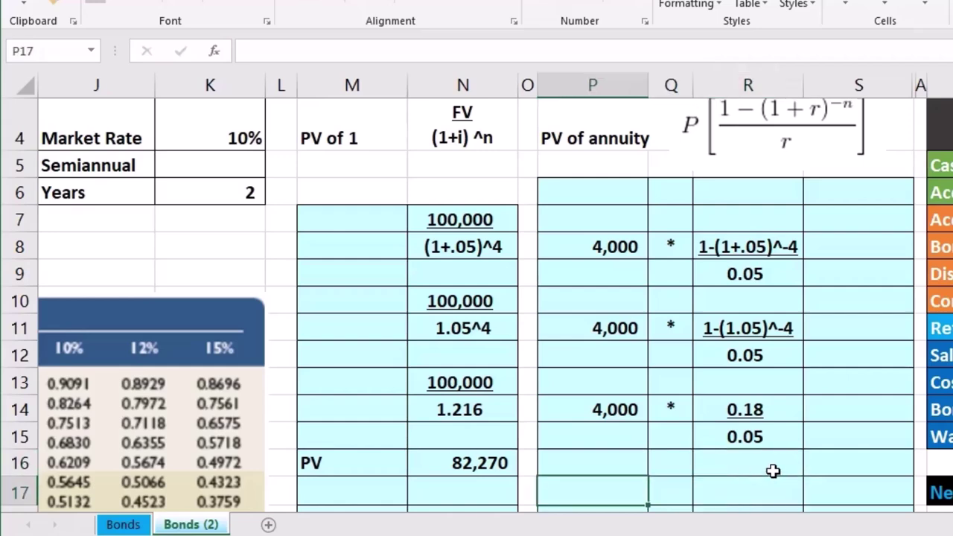
pyautogui.write('4000')
pyautogui.press('Tab')
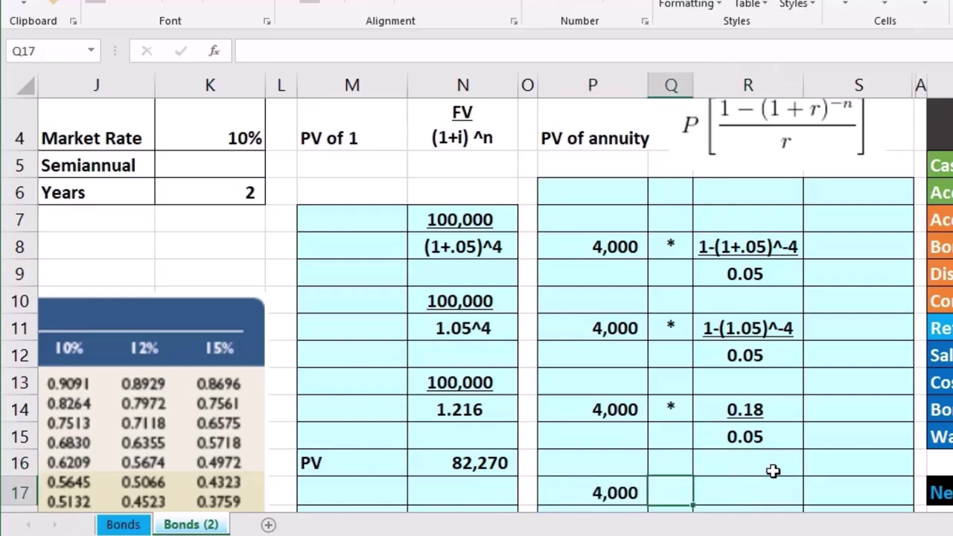
pyautogui.press('Tab')
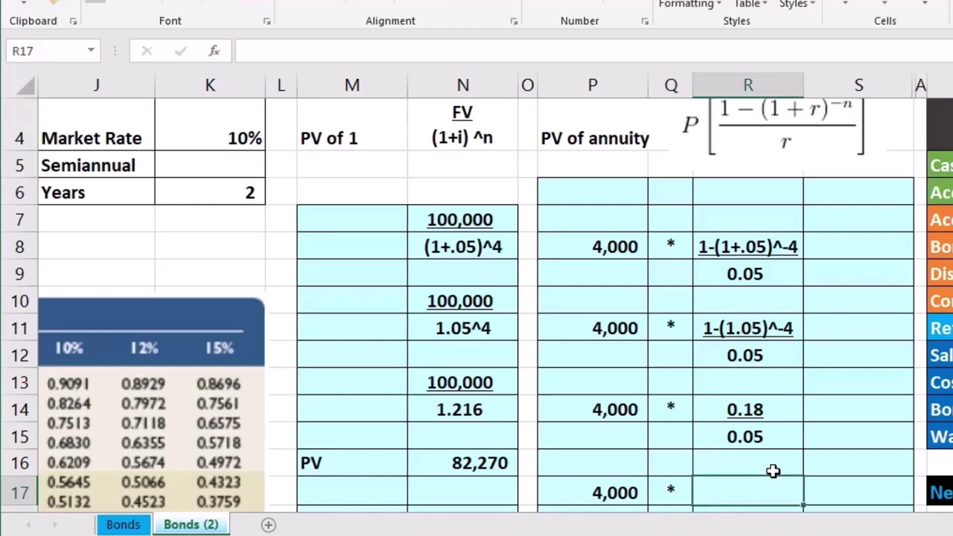
# Calculate the annuity factor in R17 with the formula =R14/R15.
pyautogui.scroll(-1, 773, 471)
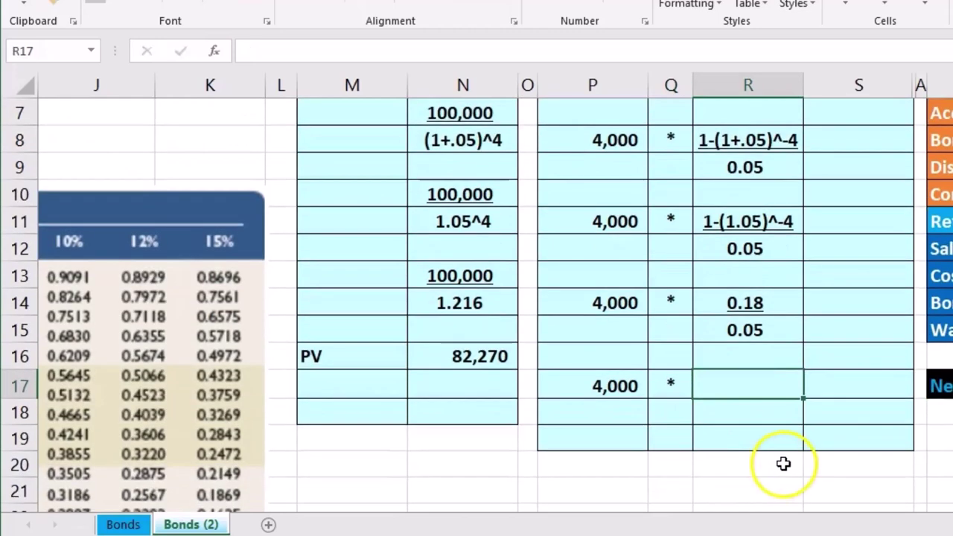
pyautogui.write('=')
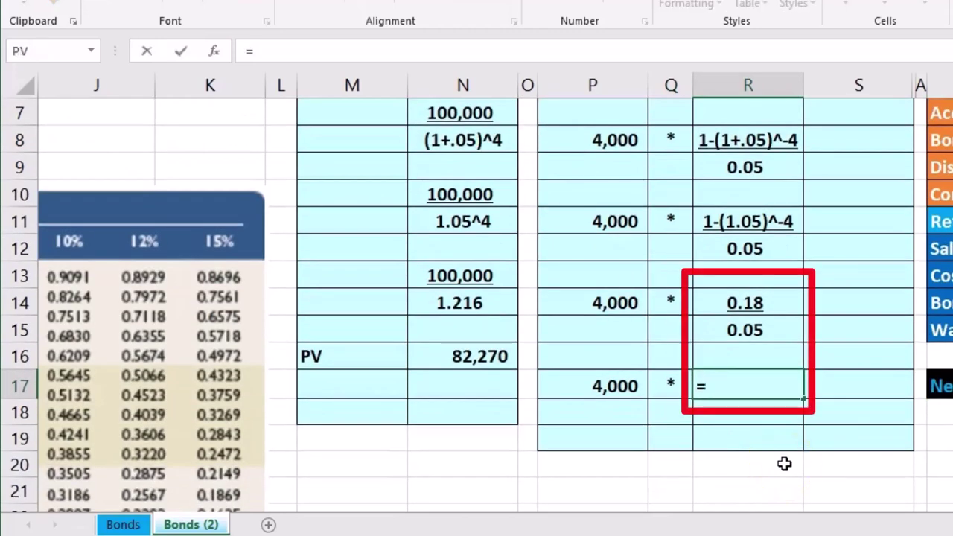
pyautogui.press('Up')
pyautogui.press('Up')
pyautogui.press('Up')
pyautogui.write('/')
pyautogui.press('Up')
pyautogui.press('Up')
pyautogui.press('Up')
pyautogui.press('Down')
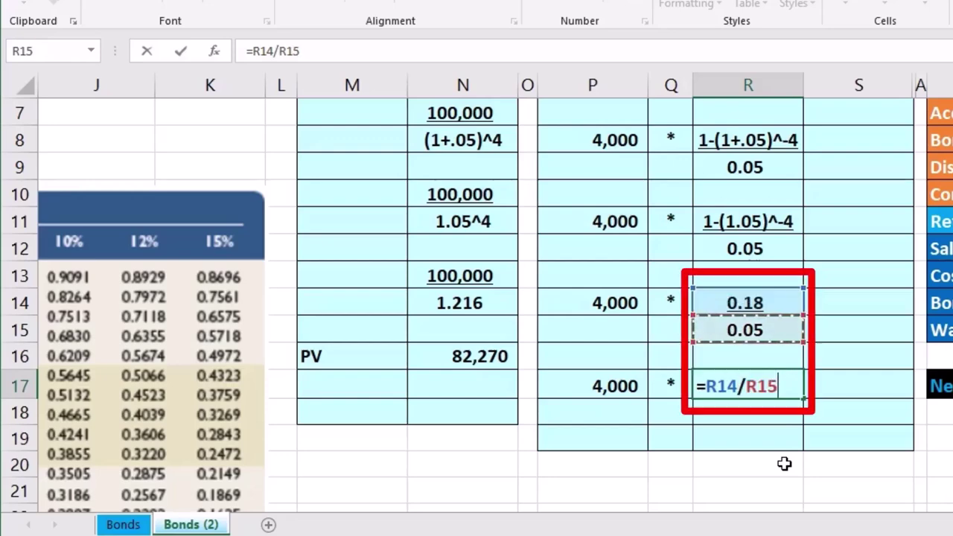
pyautogui.press('Return')
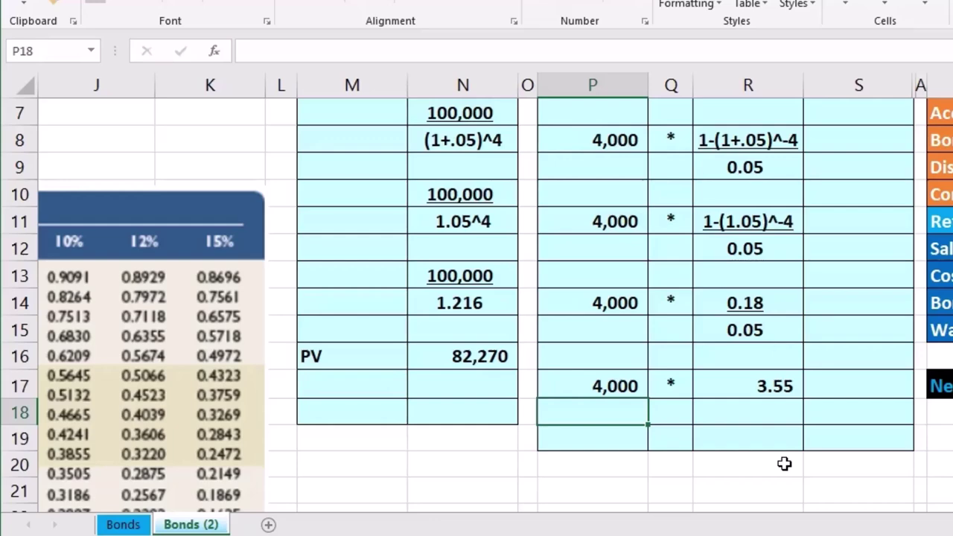
# Calculate the present value of the interest payments in R19 with the formula =P17*R17.
pyautogui.press('Down')
pyautogui.press('Right')
pyautogui.click(763, 441)
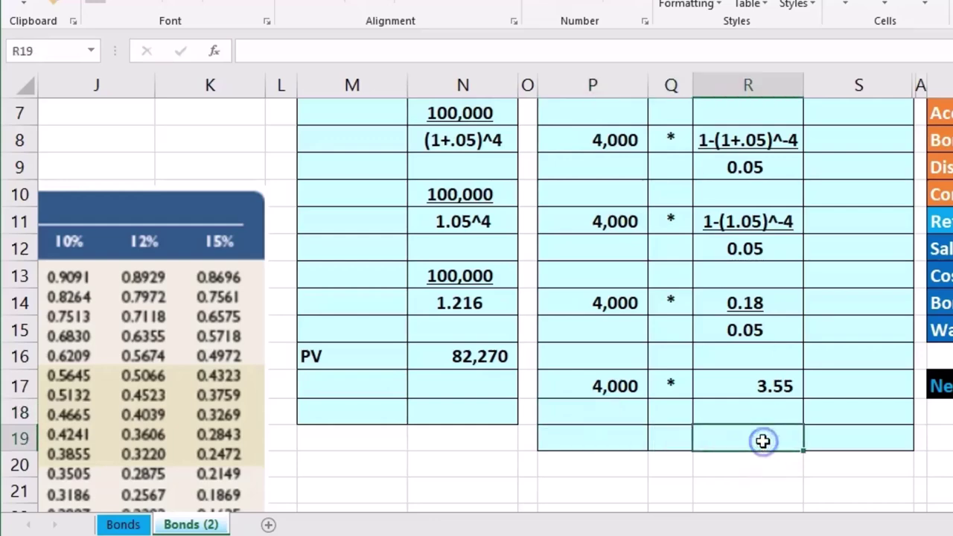
pyautogui.click(620, 392)
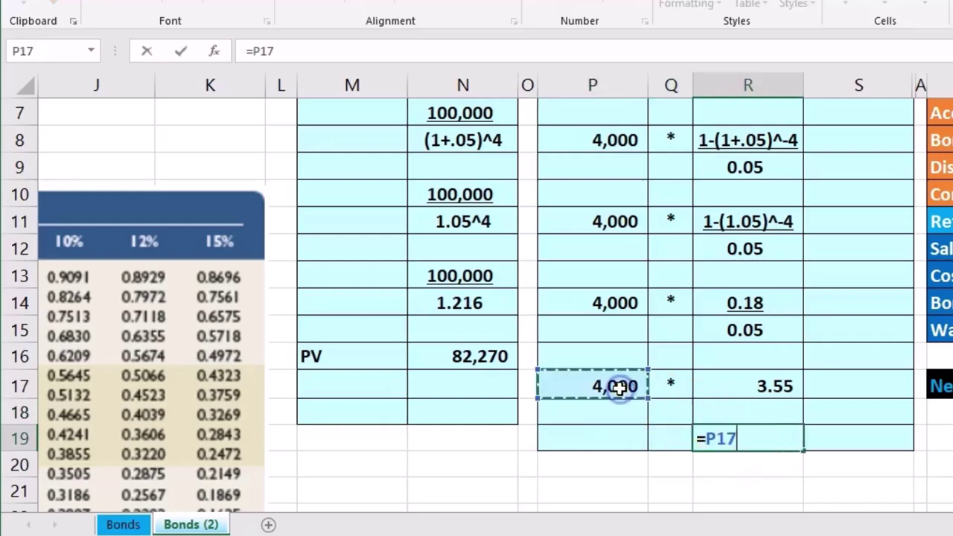
pyautogui.write('*')
pyautogui.click(733, 375)
pyautogui.press('Return')
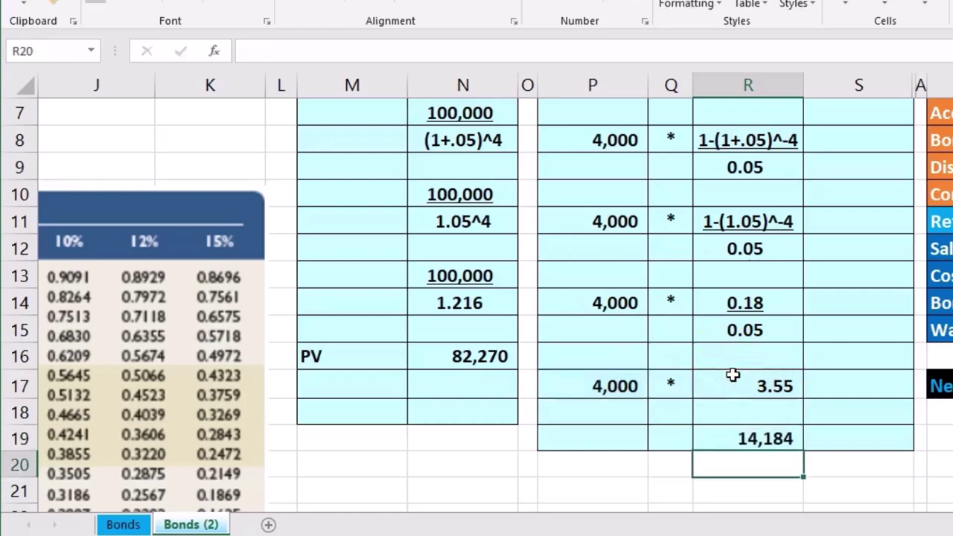
pyautogui.click(765, 436)
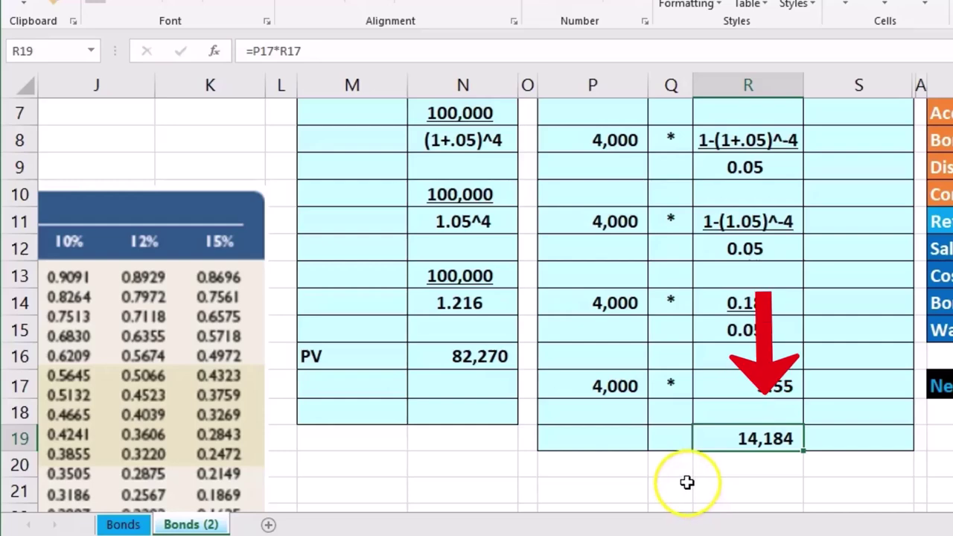
# Open Calculator, compute the undiscounted interest total as 4000 × 4 for comparison with R19, close it and return to cell M18.
pyautogui.press('XF86Calculator')
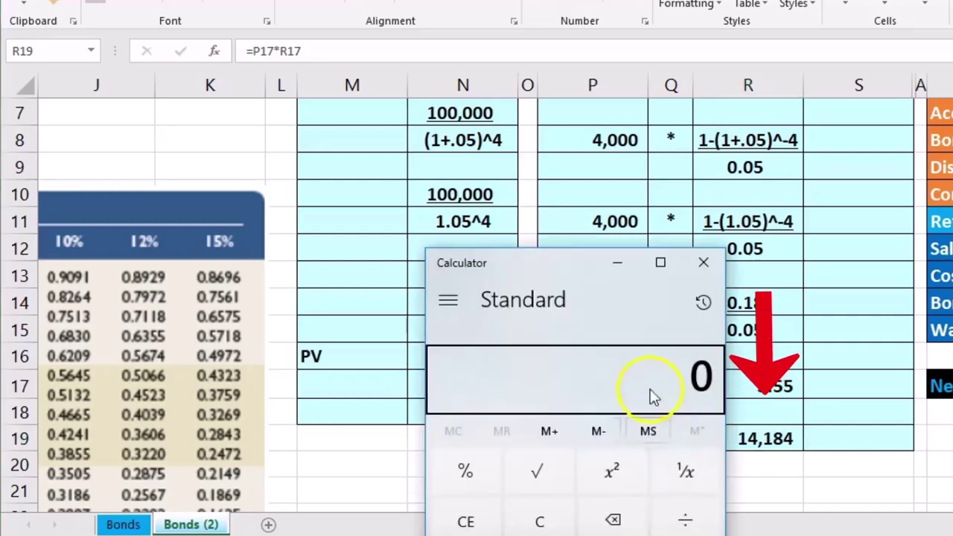
pyautogui.moveTo(561, 273); pyautogui.dragTo(366, 215)
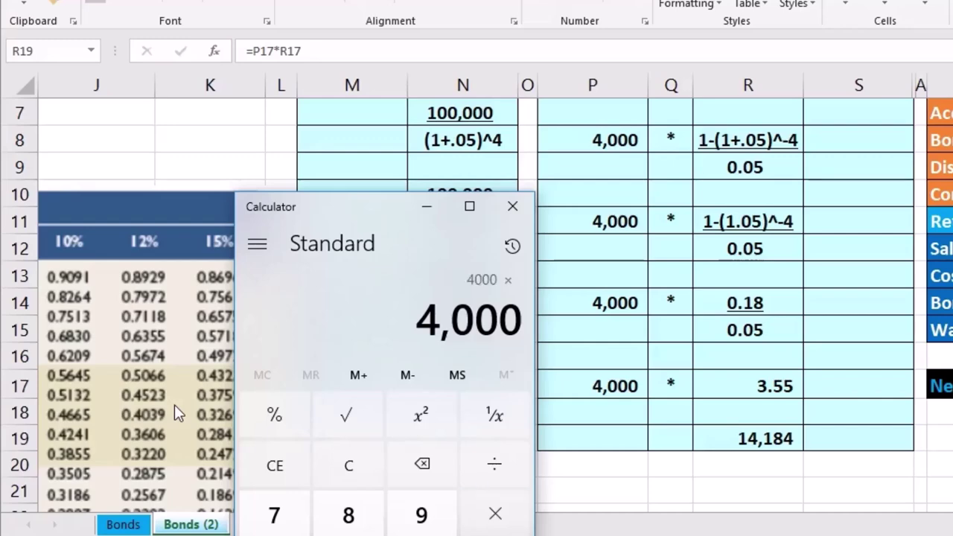
pyautogui.write('4')
pyautogui.press('Return')
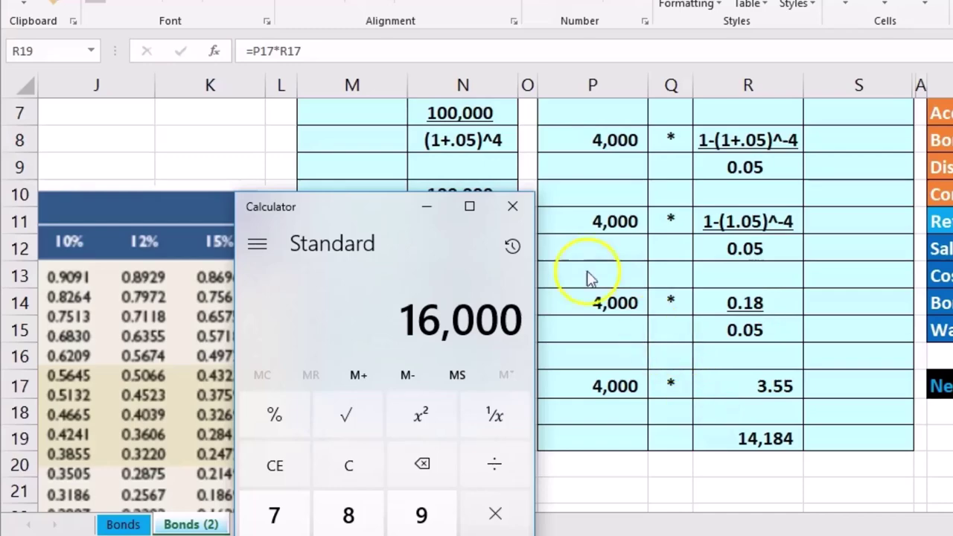
pyautogui.click(523, 216)
pyautogui.click(351, 415)
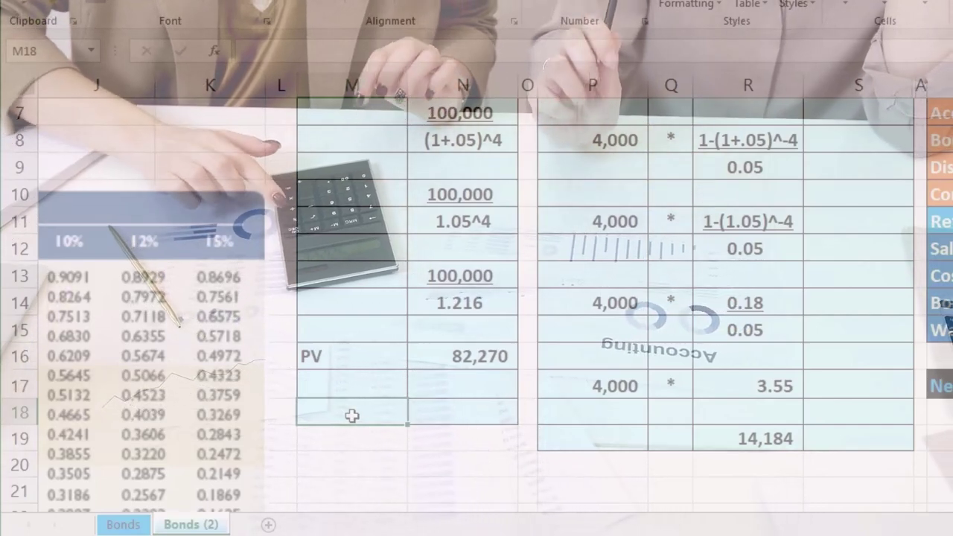
# Calculate the bond's total present value in M18 with the formula =N16+R19.
pyautogui.write('=')
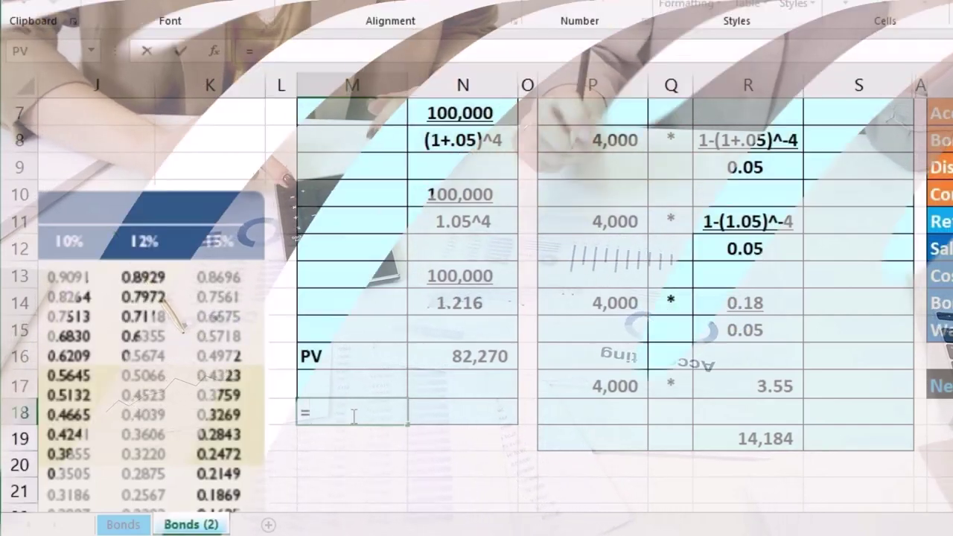
pyautogui.click(453, 360)
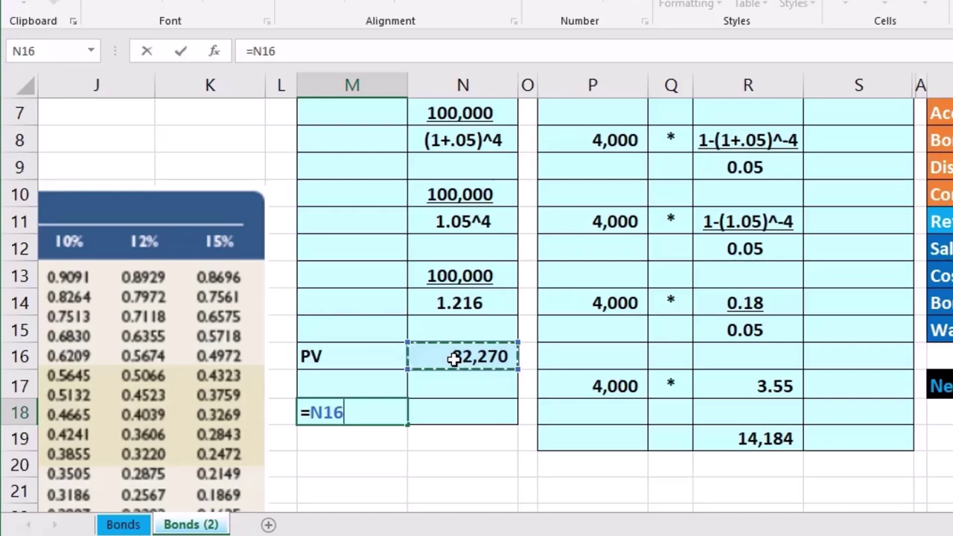
pyautogui.write('+')
pyautogui.click(765, 431)
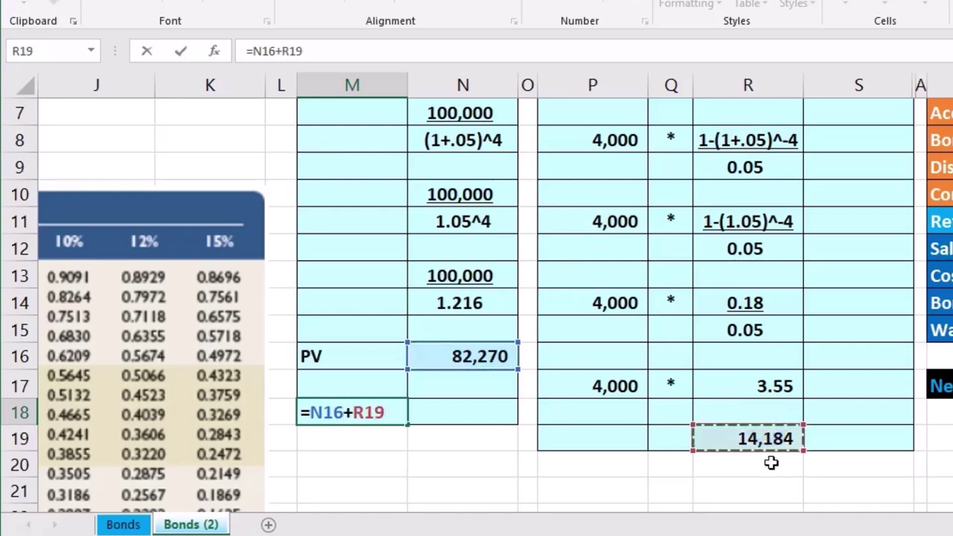
pyautogui.press('Return')
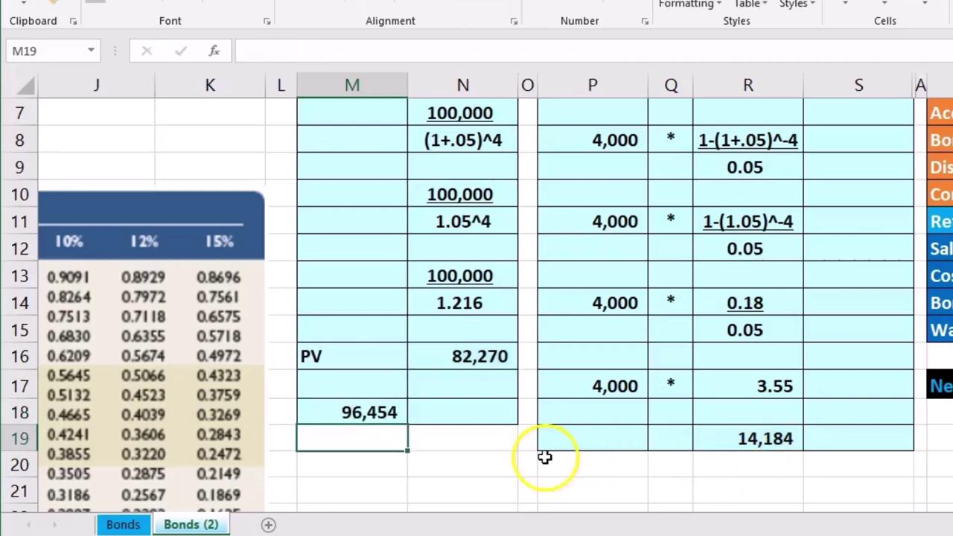
pyautogui.click(394, 411)
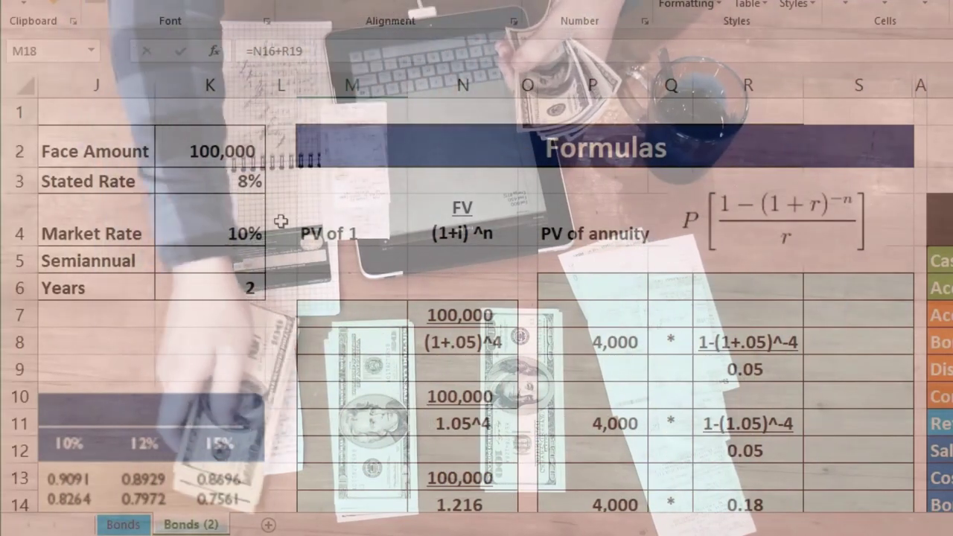
pyautogui.scroll(-2, 341, 290)
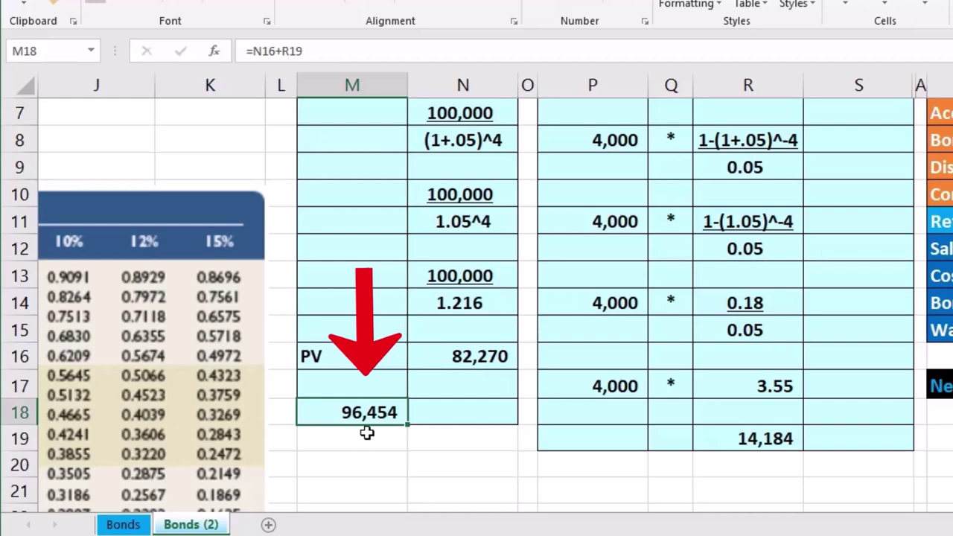
# Examine the one-cell annuity formula in R6 and compare its result with the stepwise calculation in R19.
pyautogui.scroll(2, 366, 436)
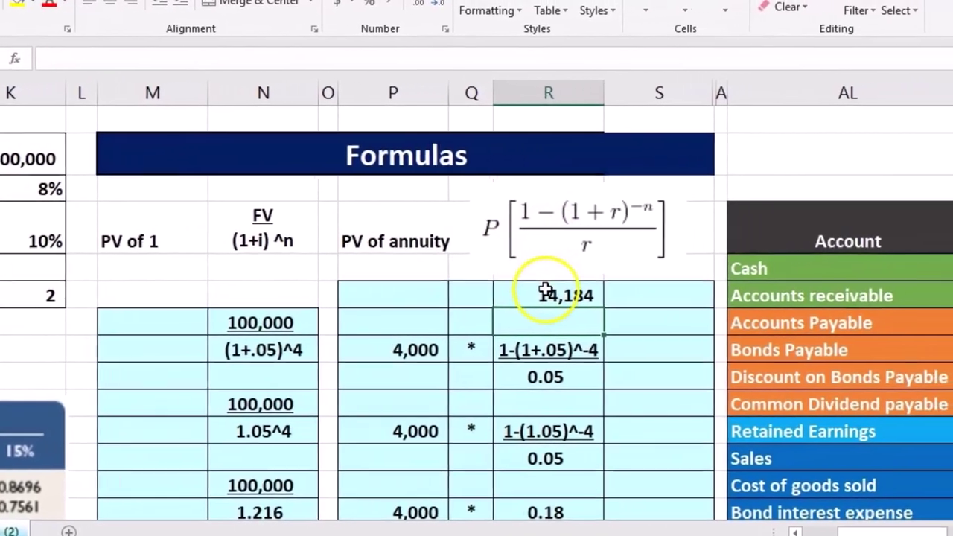
pyautogui.doubleClick(544, 295)
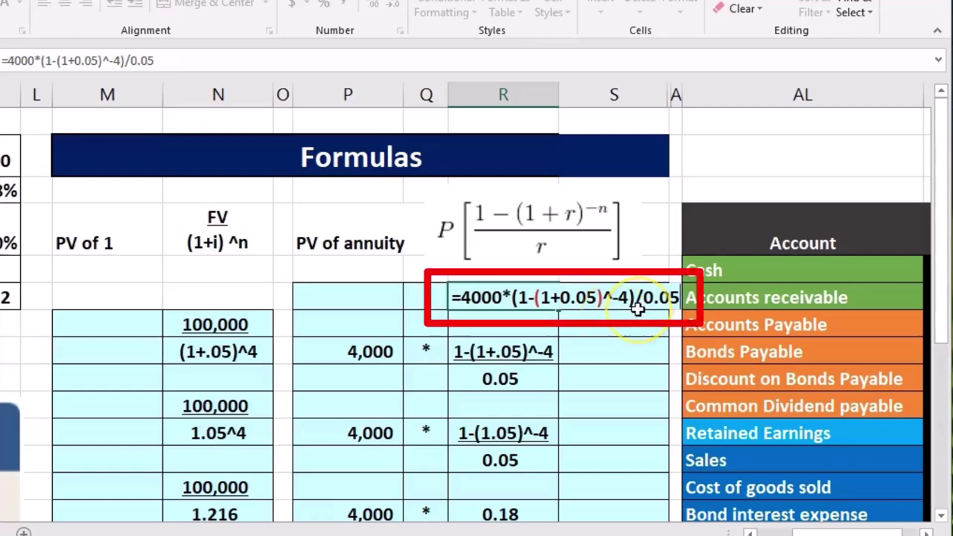
pyautogui.press('Return')
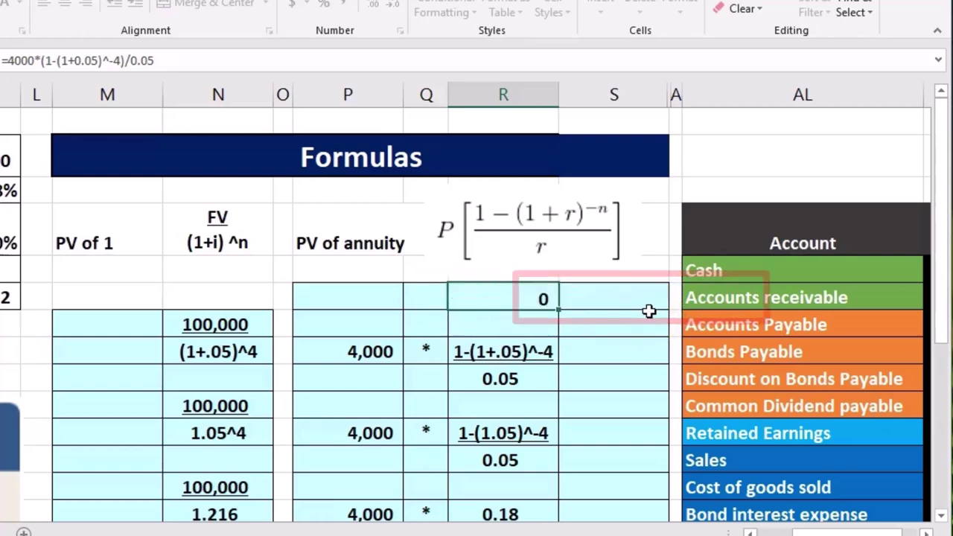
pyautogui.click(546, 298)
pyautogui.scroll(-4, 558, 328)
pyautogui.click(530, 374)
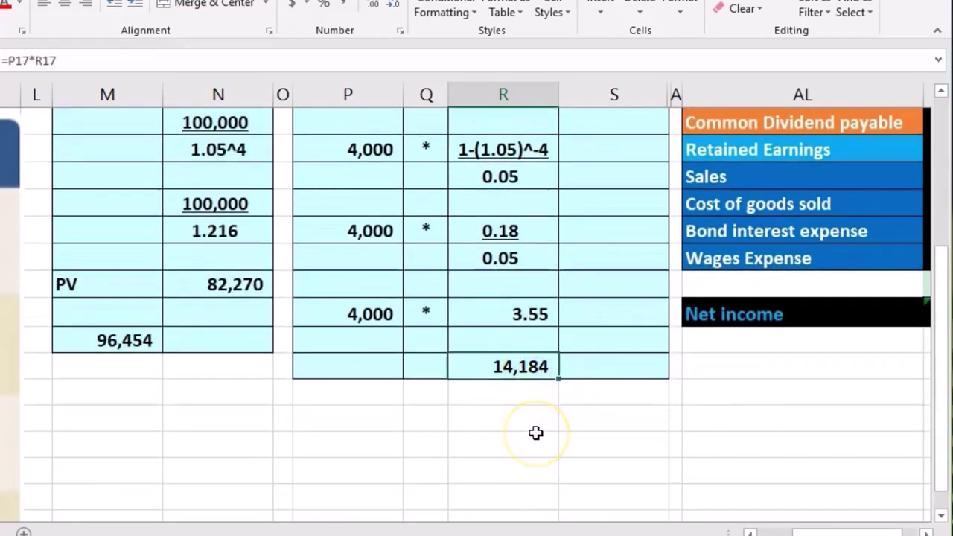
# Copy Cash from the trial balance and paste it as a value into AH5, the journal entry's first account line.
pyautogui.scroll(3, 536, 433)
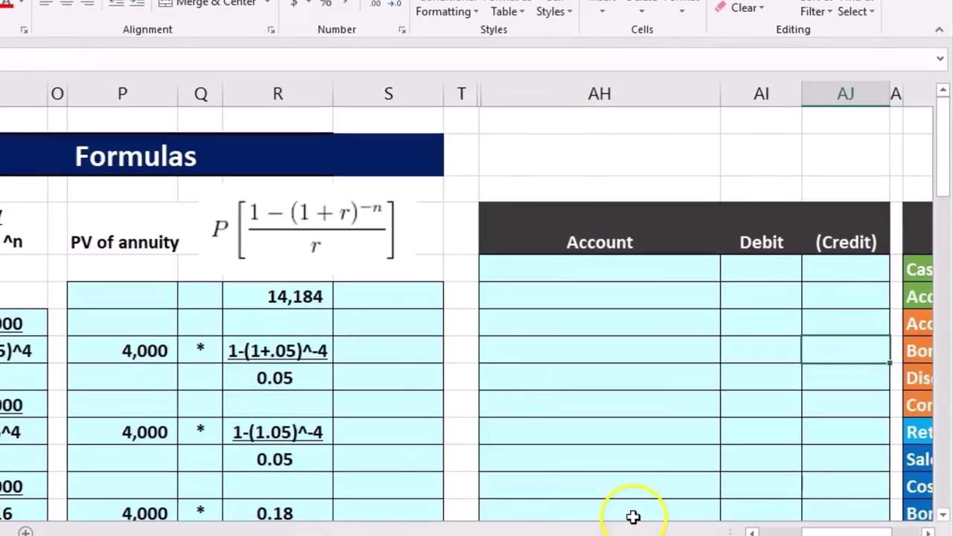
pyautogui.click(417, 477)
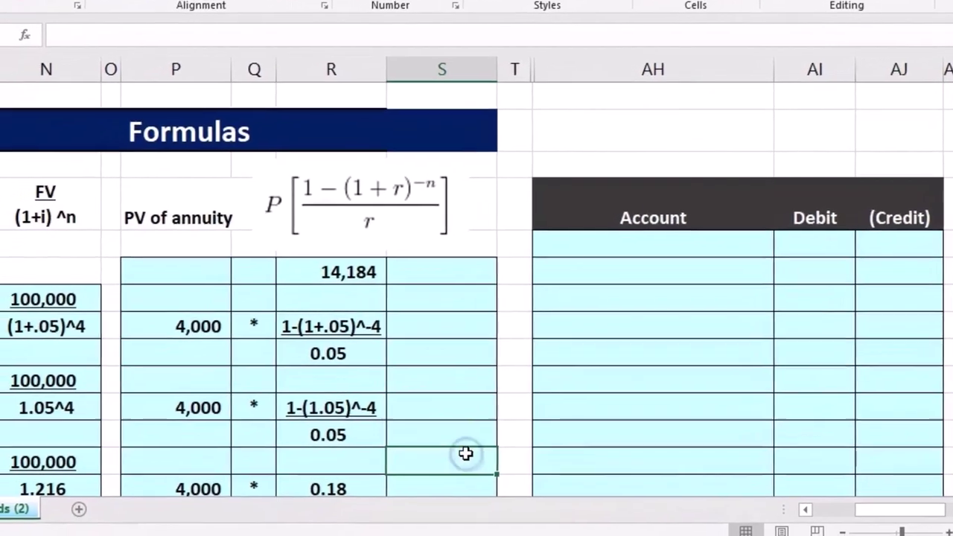
pyautogui.moveTo(872, 511); pyautogui.dragTo(916, 511)
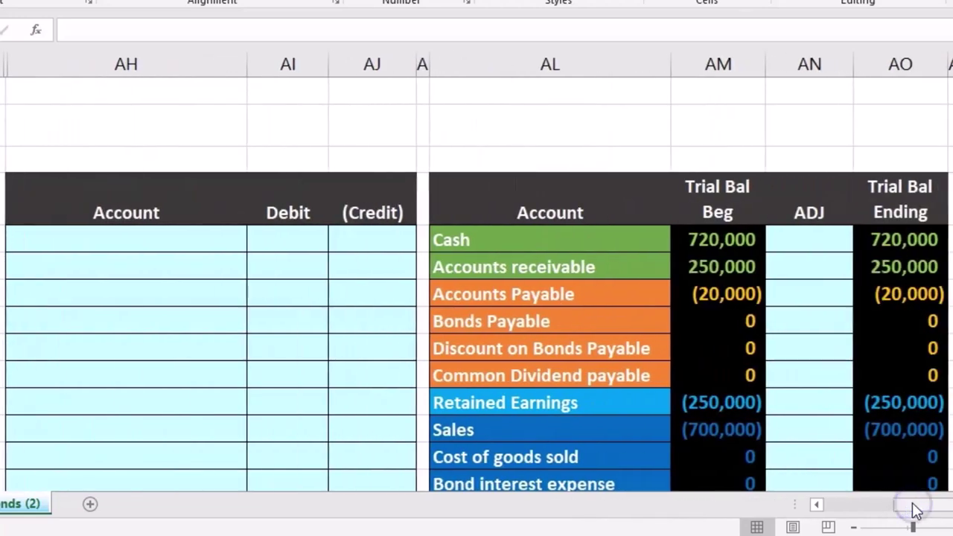
pyautogui.click(539, 243)
pyautogui.rightClick(534, 241)
pyautogui.click(552, 274)
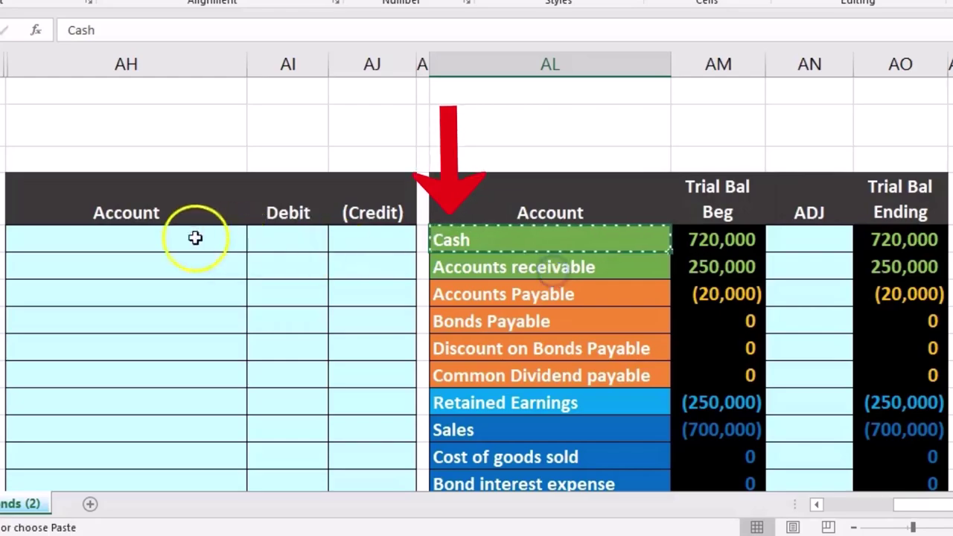
pyautogui.rightClick(196, 241)
pyautogui.click(267, 313)
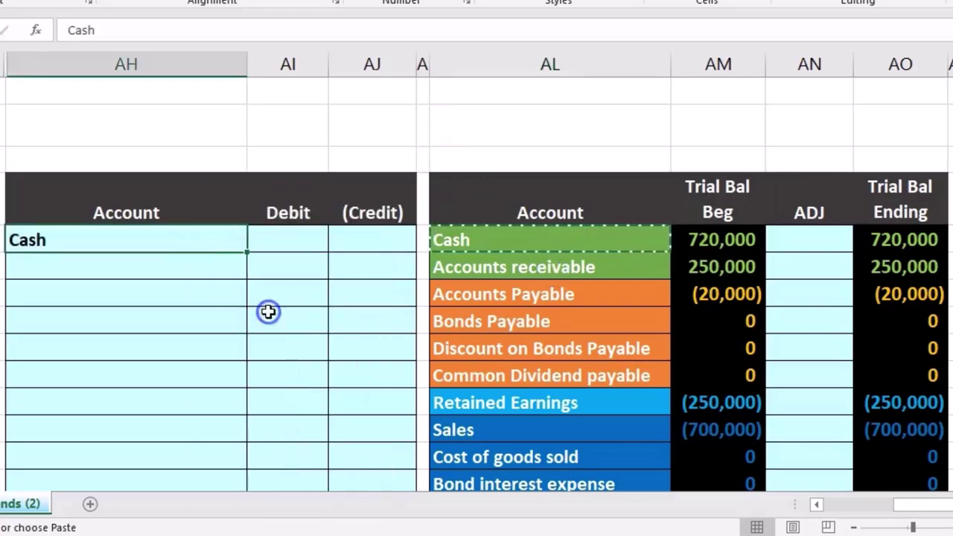
# Link the Cash debit in AI5 to the bond's present value with the formula =M18.
pyautogui.click(286, 247)
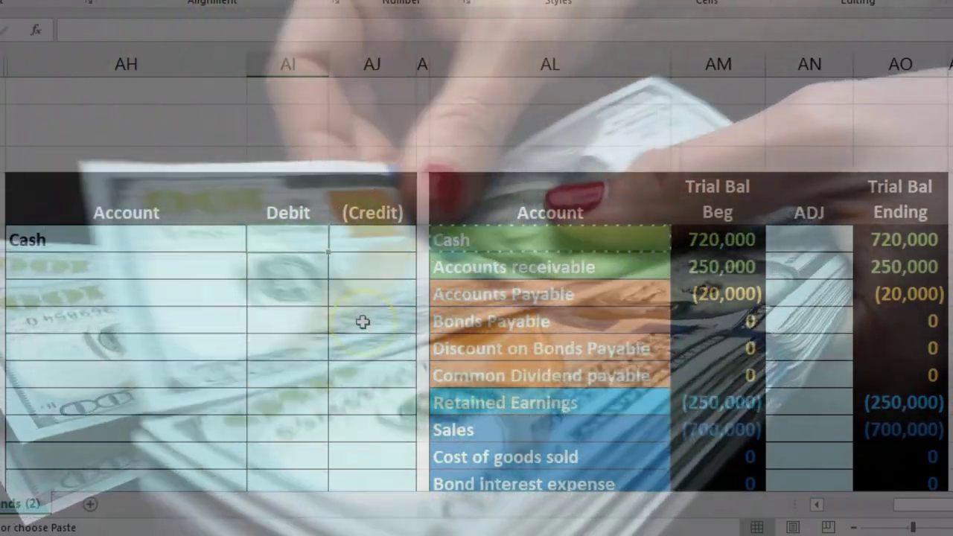
pyautogui.write('=')
pyautogui.press('Down')
pyautogui.press('Down')
pyautogui.press('Down')
pyautogui.press('Down')
pyautogui.press('Down')
pyautogui.press('Down')
pyautogui.press('Down')
pyautogui.press('Down')
pyautogui.press('Down')
pyautogui.press('Down')
pyautogui.press('Down')
pyautogui.press('Down')
pyautogui.press('Down')
pyautogui.press('Down')
pyautogui.press('Left')
pyautogui.press('Left')
pyautogui.press('Left')
pyautogui.press('Left')
pyautogui.press('Left')
pyautogui.press('Left')
pyautogui.press('Left')
pyautogui.press('Left')
pyautogui.press('Left')
pyautogui.press('Left')
pyautogui.press('Left')
pyautogui.press('Left')
pyautogui.press('Left')
pyautogui.press('Left')
pyautogui.press('Left')
pyautogui.press('Left')
pyautogui.press('Left')
pyautogui.press('Left')
pyautogui.press('Left')
pyautogui.press('Left')
pyautogui.press('Left')
pyautogui.press('Left')
pyautogui.press('Left')
pyautogui.press('Right')
pyautogui.press('Up')
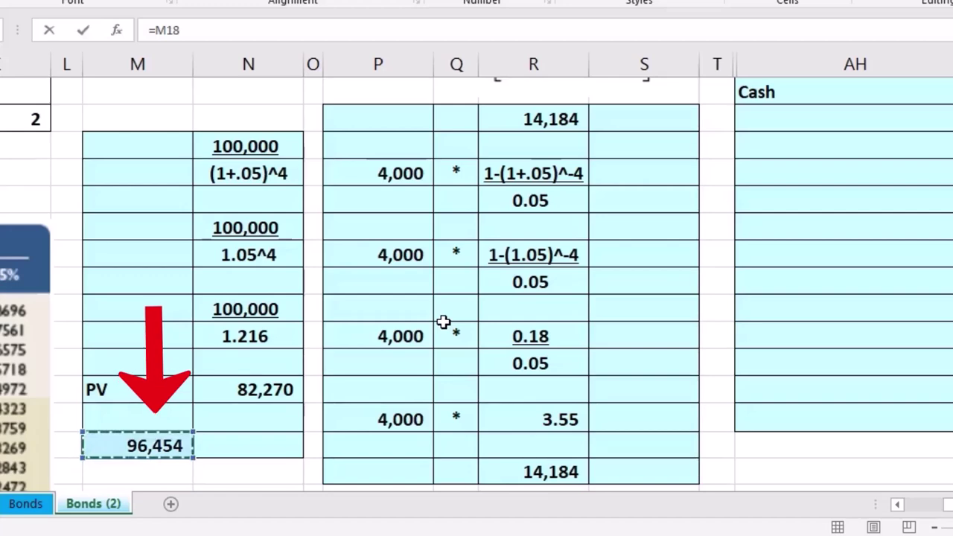
pyautogui.press('Return')
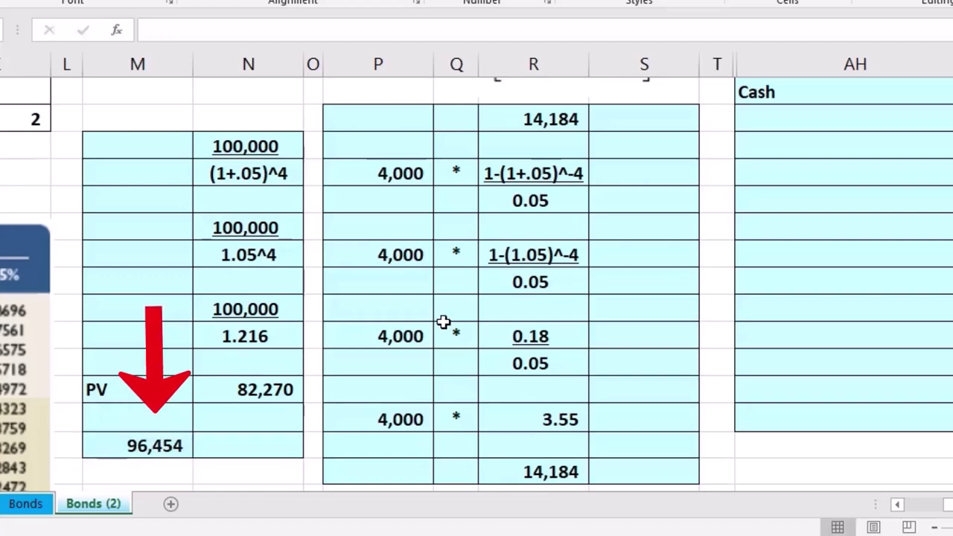
# Check the present value formula in M18 against the bond data, and return to the journal entry beside the trial balance.
pyautogui.click(132, 443)
pyautogui.scroll(2, 85, 383)
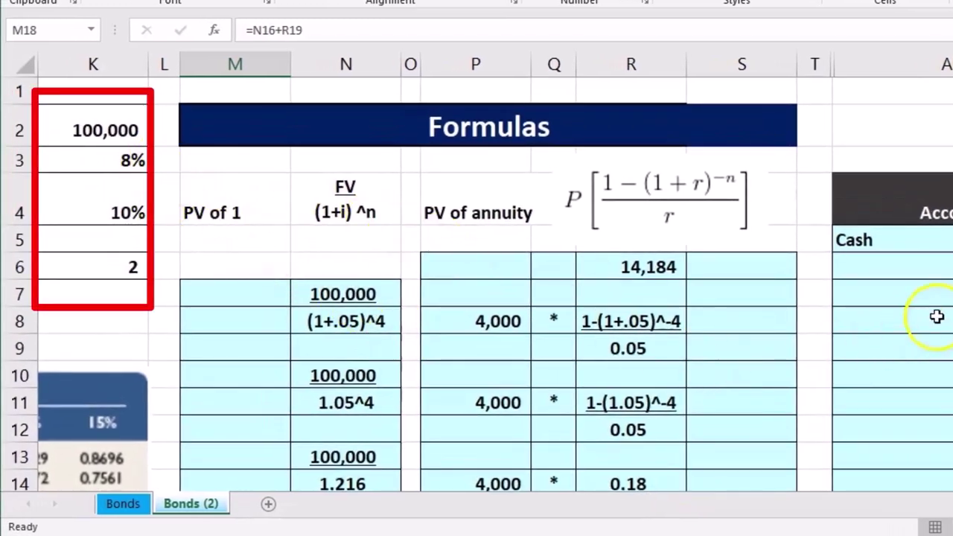
pyautogui.click(949, 240)
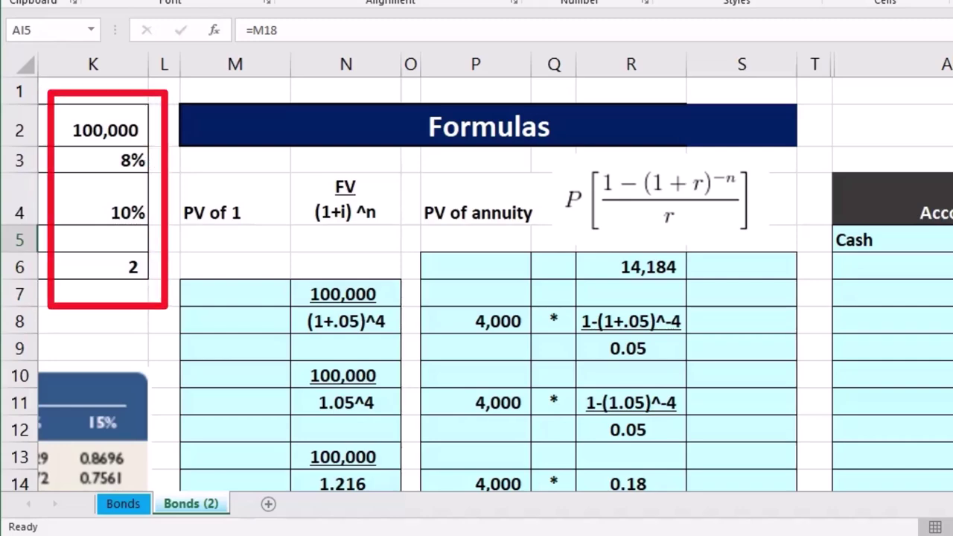
pyautogui.press('Right')
pyautogui.press('Right')
pyautogui.press('Right')
pyautogui.press('Right')
pyautogui.press('Right')
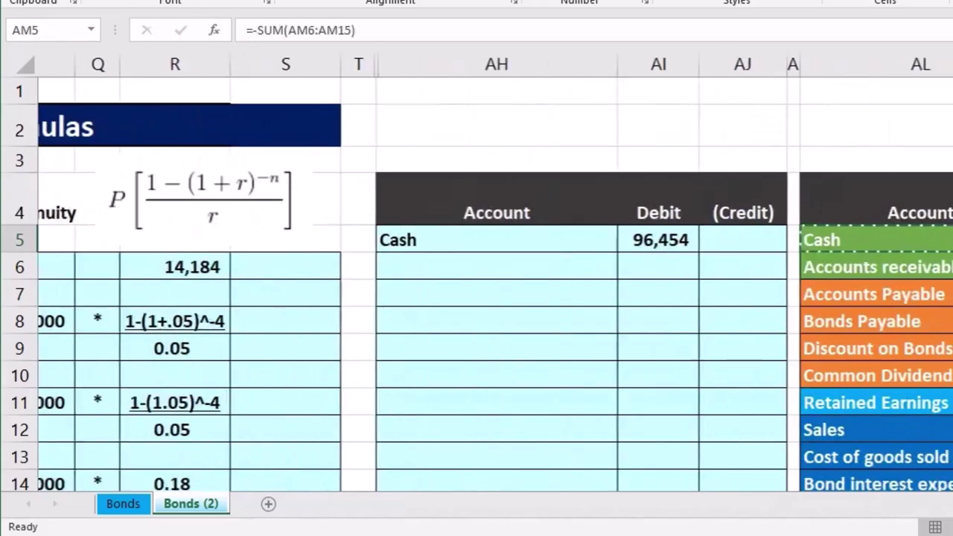
pyautogui.press('Right')
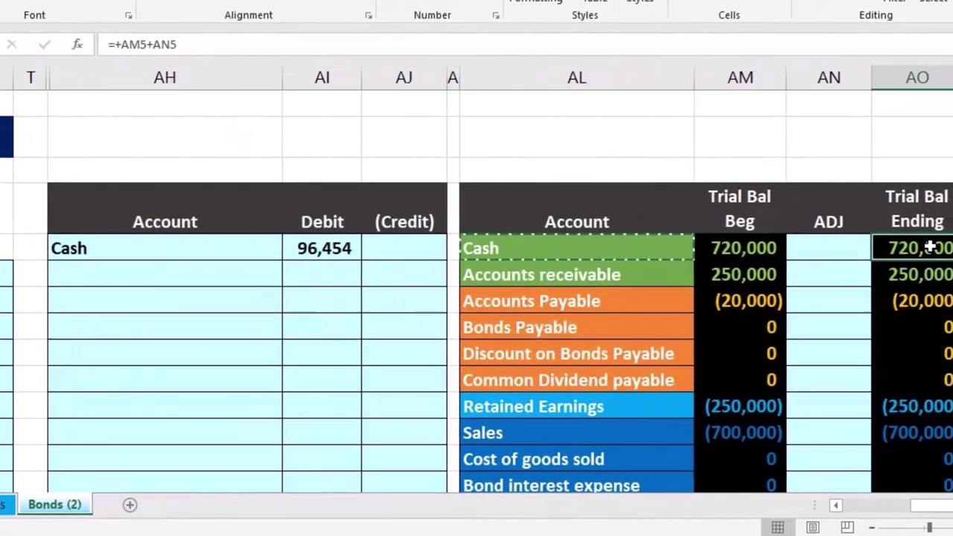
# Add an indented Bonds Payable line in AH6 by pasting the account name as a value, and credit it with -100000 in AJ6.
pyautogui.rightClick(557, 326)
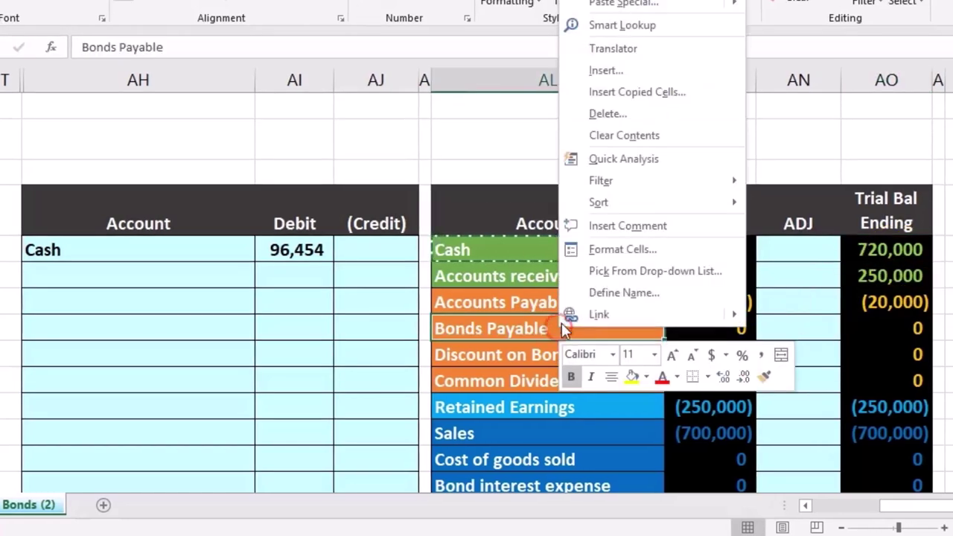
pyautogui.click(606, 0)
pyautogui.click(174, 274)
pyautogui.rightClick(174, 274)
pyautogui.click(234, 352)
pyautogui.click(382, 279)
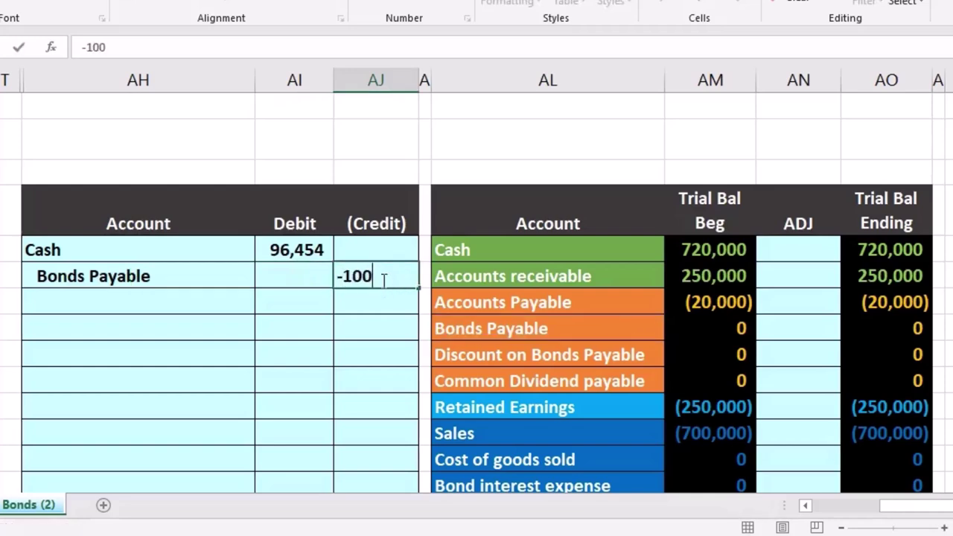
# Calculate the balancing debit in AI7 with the formula =-SUM(AI5:AJ6) and check the sum of the debits in AI5:AI7.
pyautogui.press('Left')
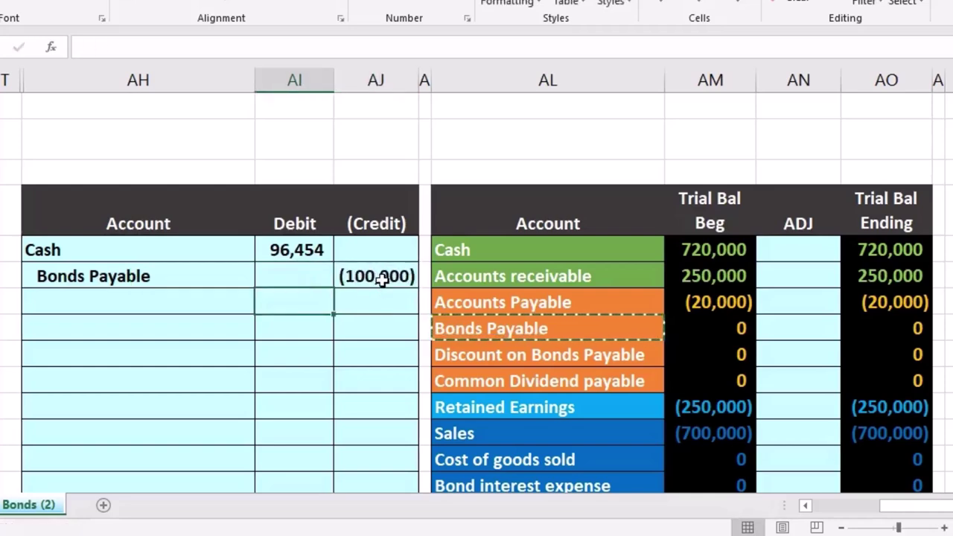
pyautogui.write('-sum(')
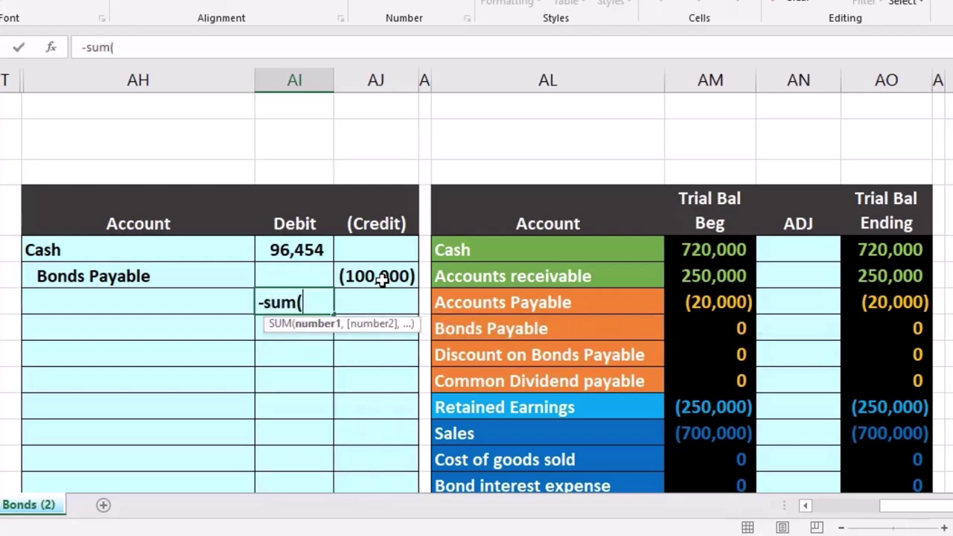
pyautogui.hotkey('shift', 'Up')
pyautogui.hotkey('shift', 'Right')
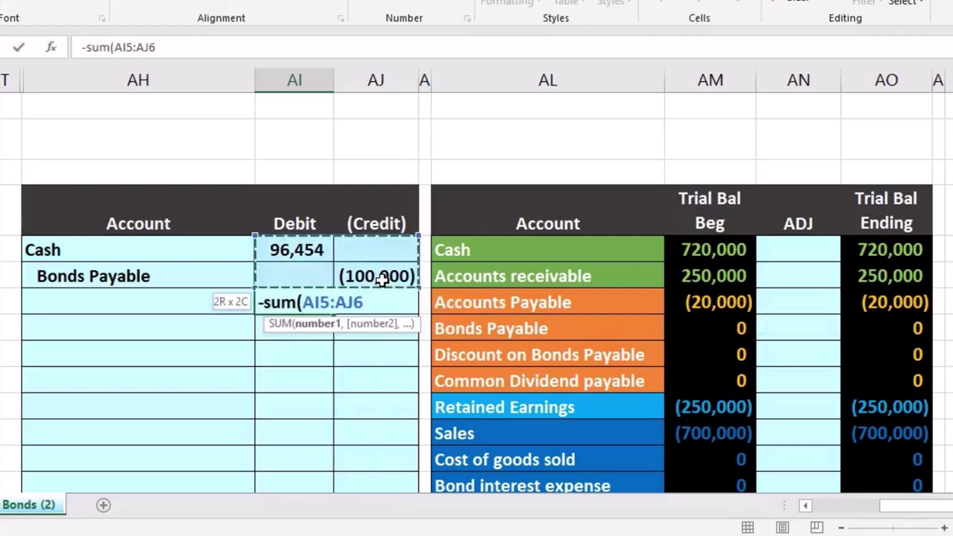
pyautogui.press('Return')
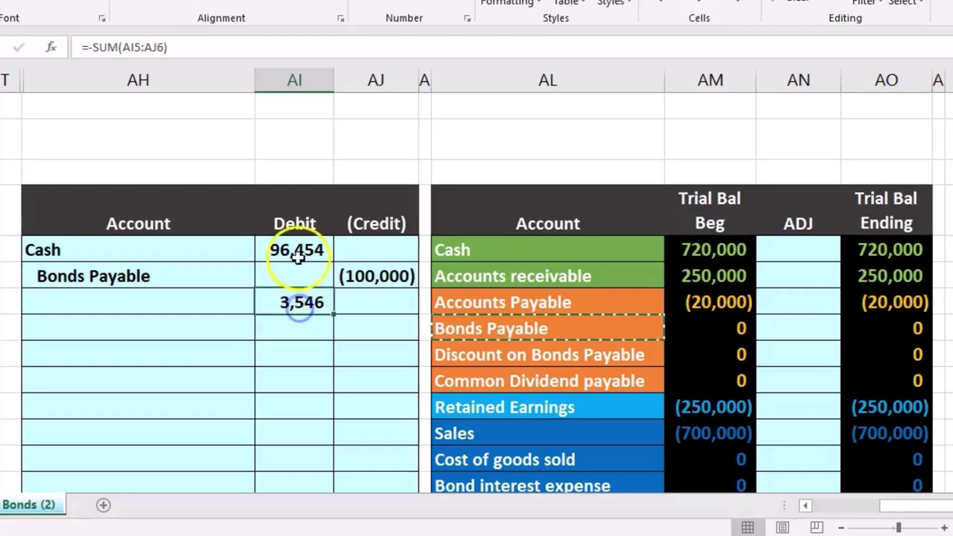
pyautogui.click(293, 287)
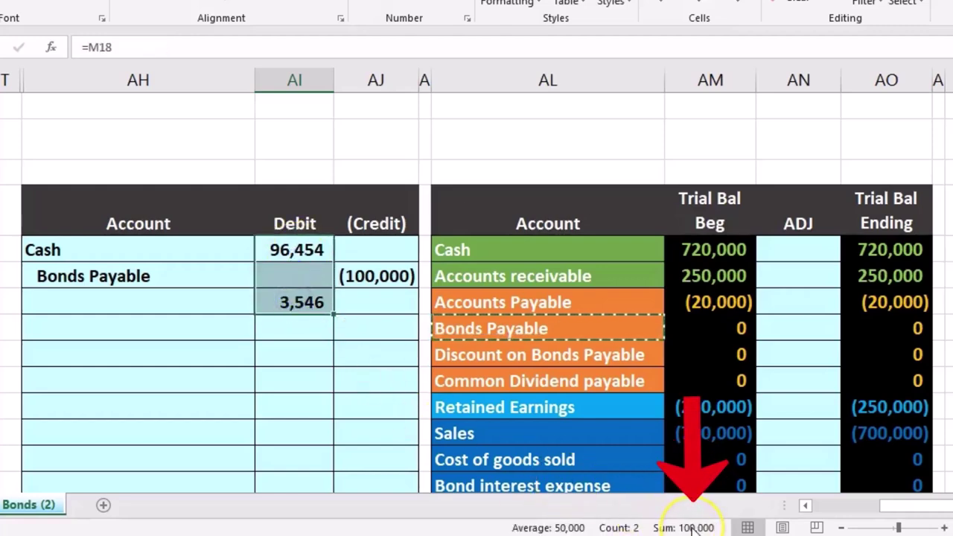
# Label the balancing debit line by pasting Discount on Bonds Payable from the trial balance into AH7 as a value.
pyautogui.click(546, 356)
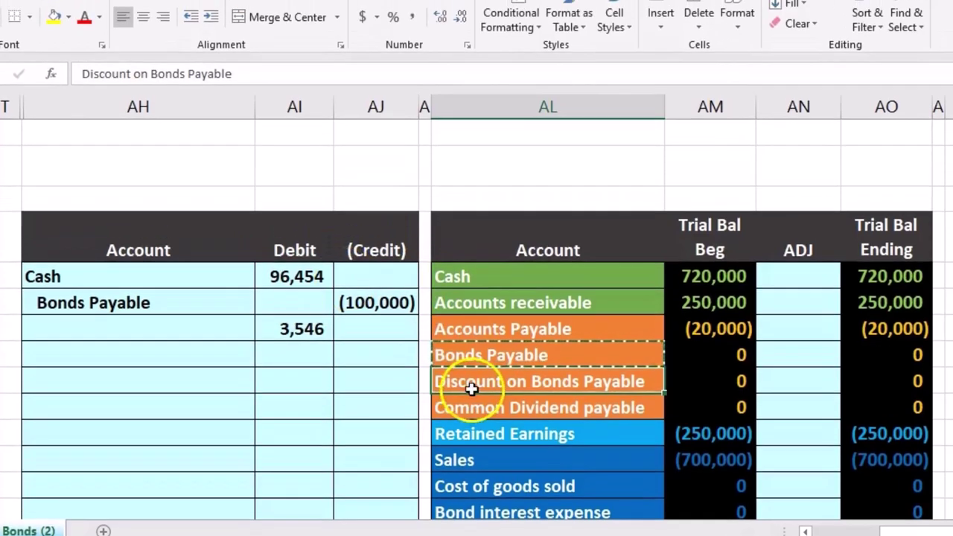
pyautogui.rightClick(474, 356)
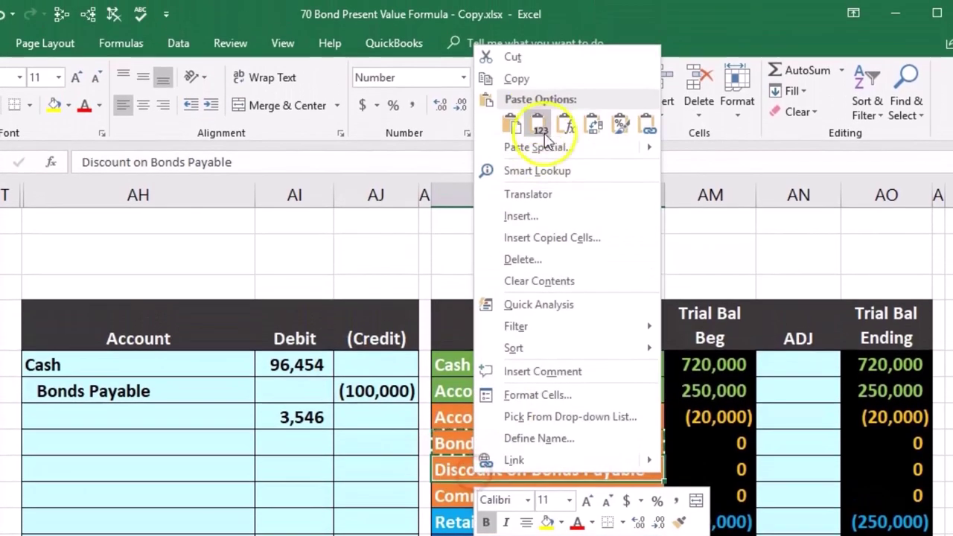
pyautogui.click(527, 80)
pyautogui.click(183, 417)
pyautogui.rightClick(186, 418)
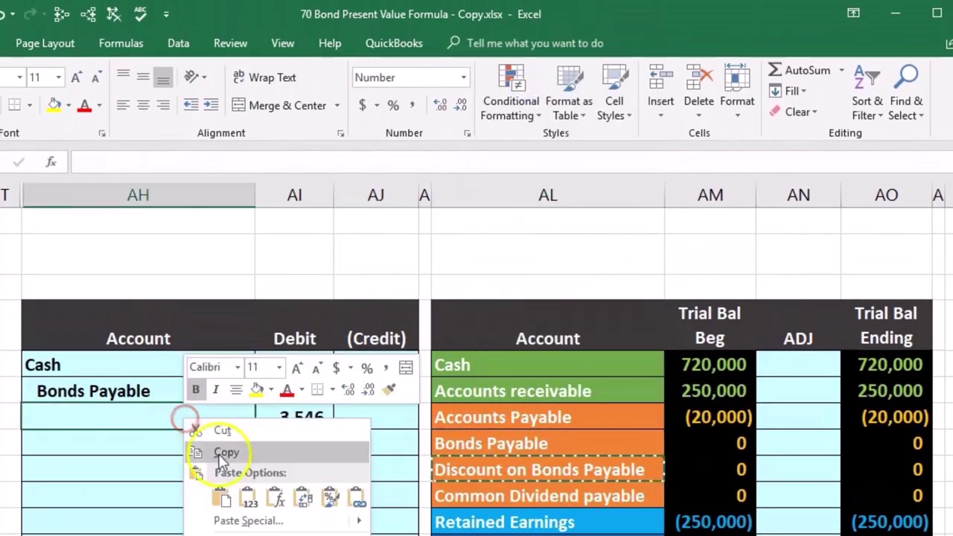
pyautogui.click(248, 497)
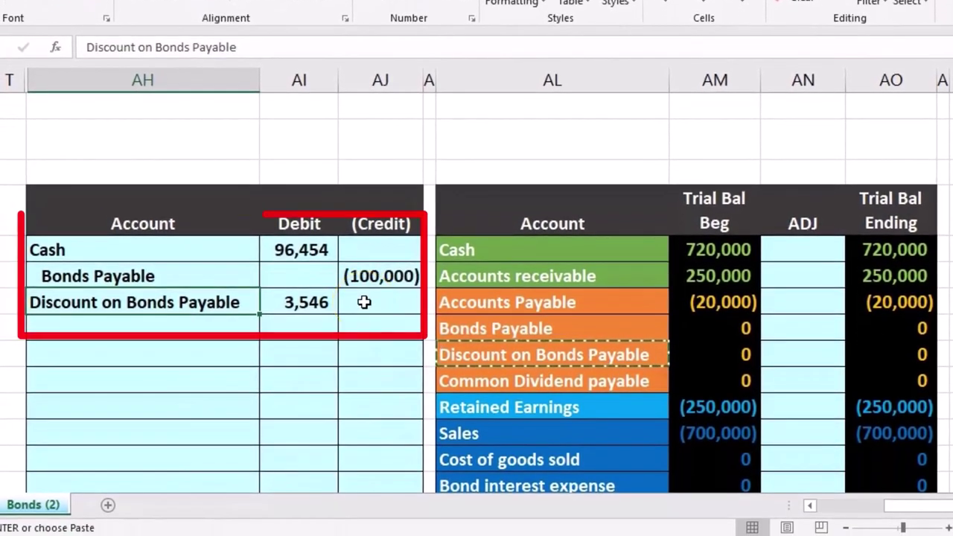
pyautogui.click(330, 302)
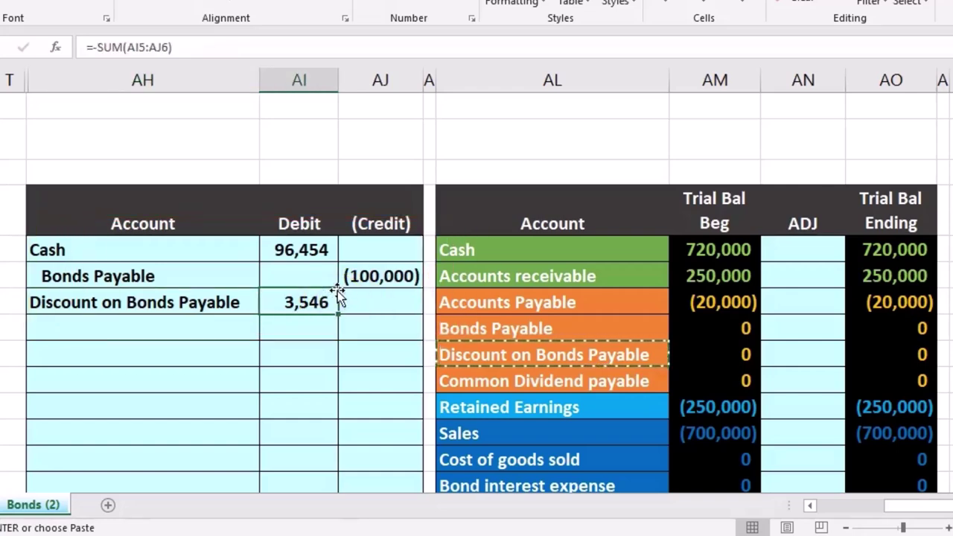
# Post the cash debit to the trial balance by linking the Cash adjustment in AN5 to the journal entry with =AI5.
pyautogui.click(785, 253)
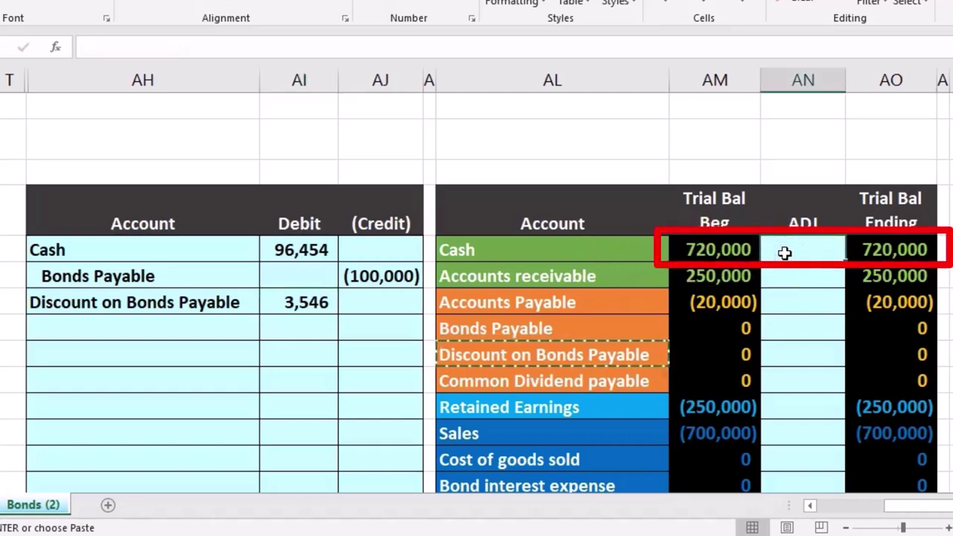
pyautogui.write('=')
pyautogui.click(300, 251)
pyautogui.press('Return')
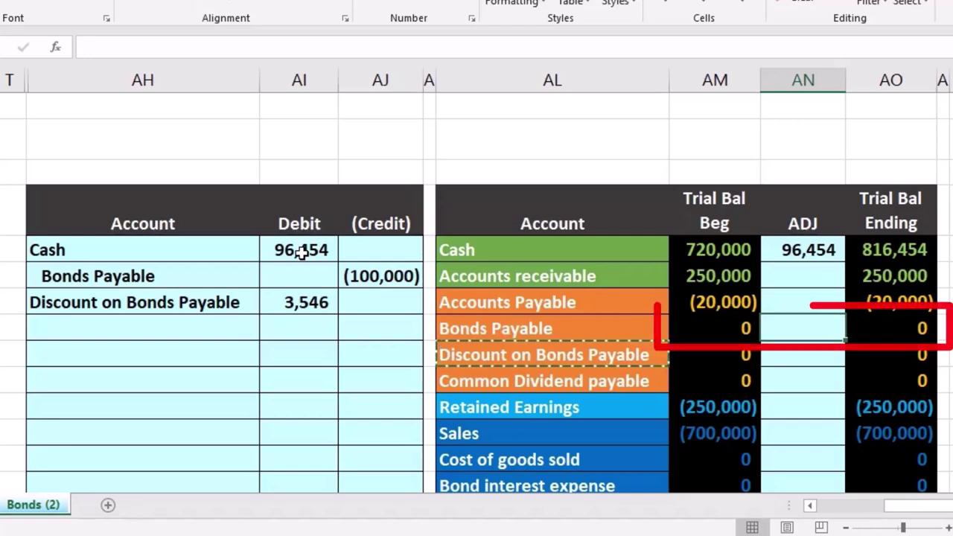
# Link the adjustments for Bonds Payable in AN8 and Discount on Bonds Payable in AN9 to the journal entry with =AJ6 and =AI7.
pyautogui.write('=')
pyautogui.click(371, 271)
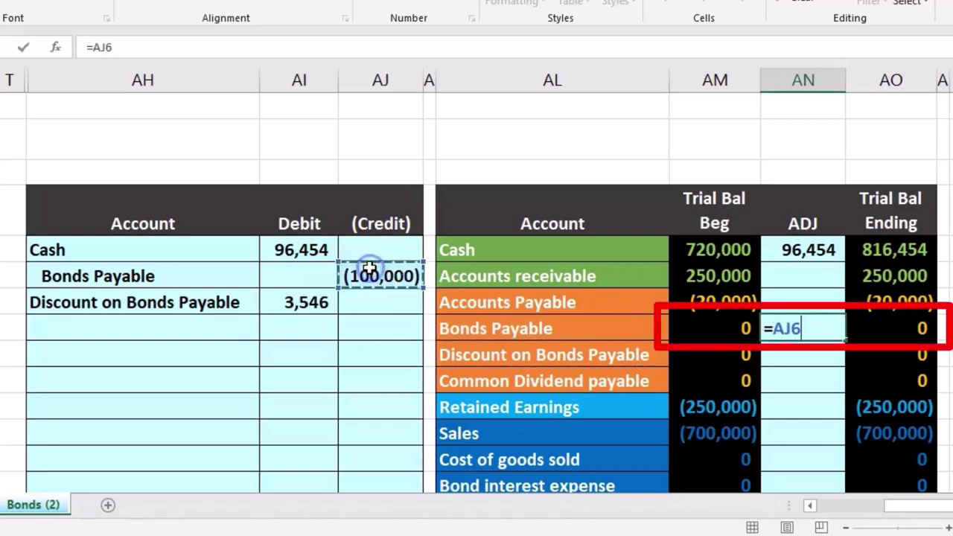
pyautogui.press('Return')
pyautogui.write('=')
pyautogui.click(305, 302)
pyautogui.press('Return')
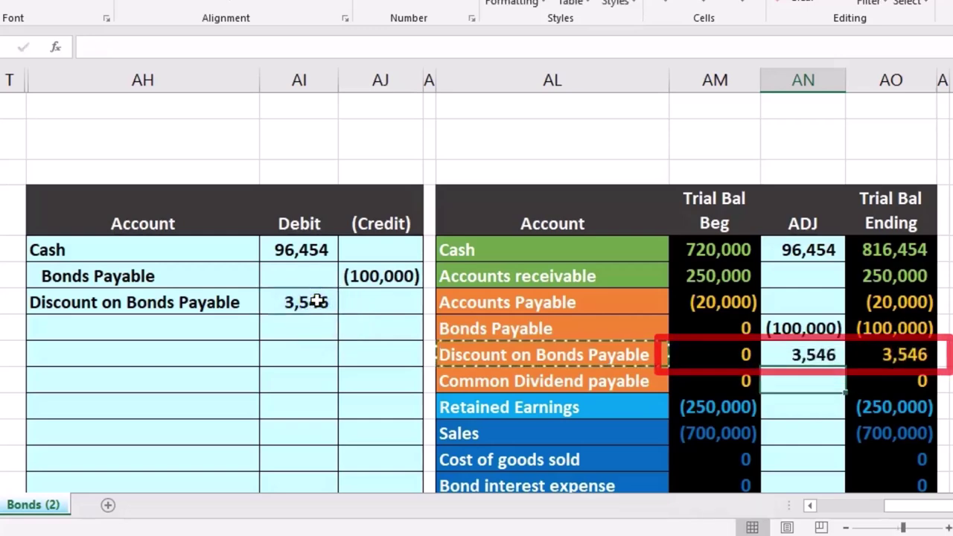
# Check the combined ending balances of Bonds Payable and its discount, and compare the journal entry's cash debit with the bond credit in AI5:AJ6.
pyautogui.moveTo(895, 334); pyautogui.dragTo(898, 344)
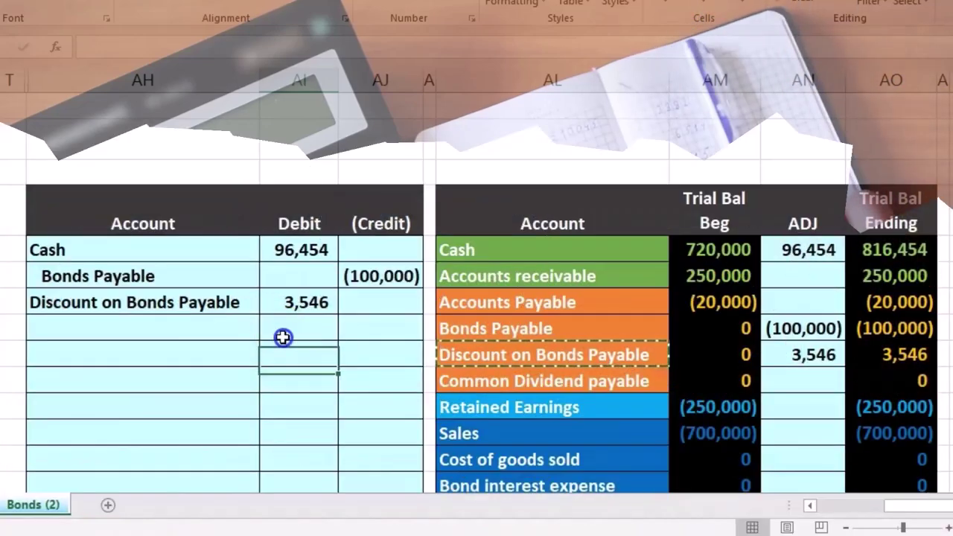
pyautogui.click(283, 337)
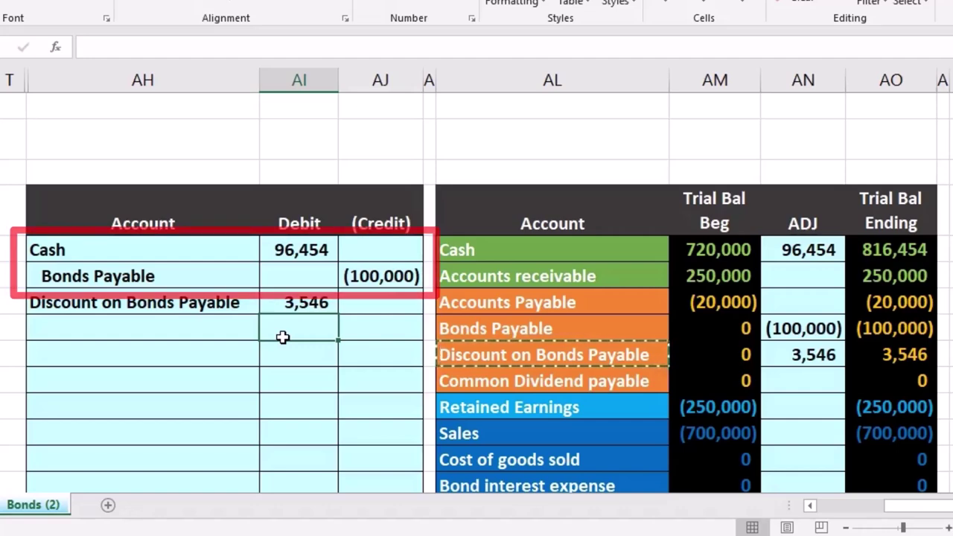
pyautogui.moveTo(319, 249); pyautogui.dragTo(347, 273)
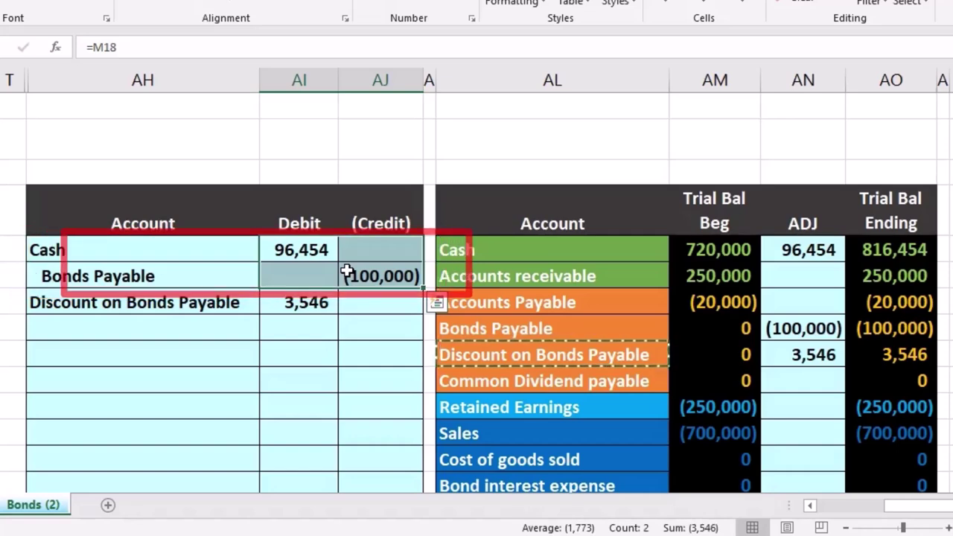
pyautogui.click(327, 354)
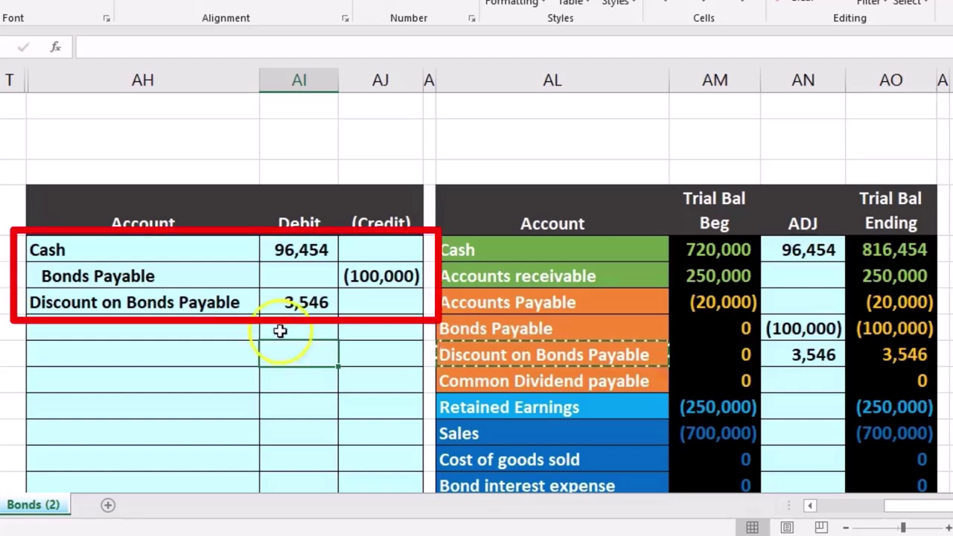
pyautogui.moveTo(175, 250); pyautogui.dragTo(380, 302)
pyautogui.click(298, 249)
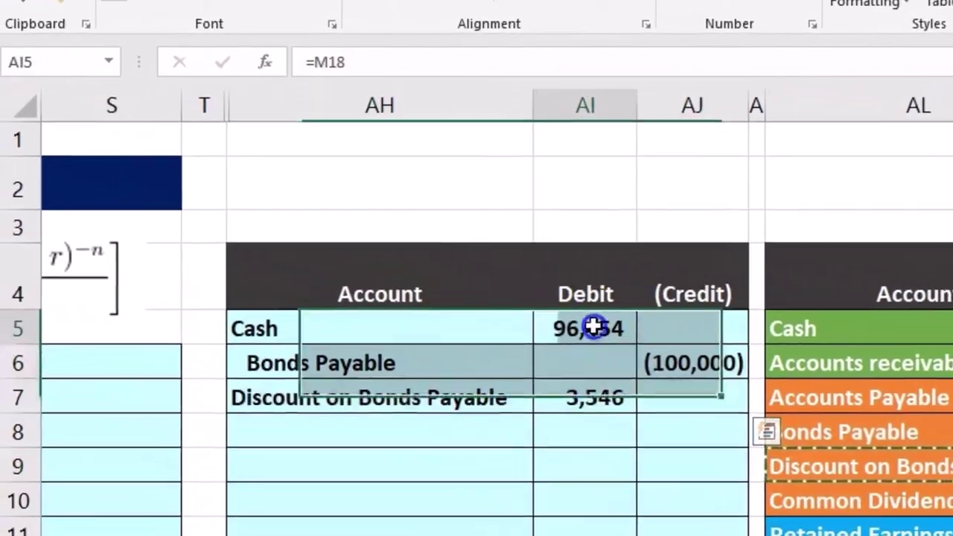
pyautogui.moveTo(594, 326); pyautogui.dragTo(664, 363)
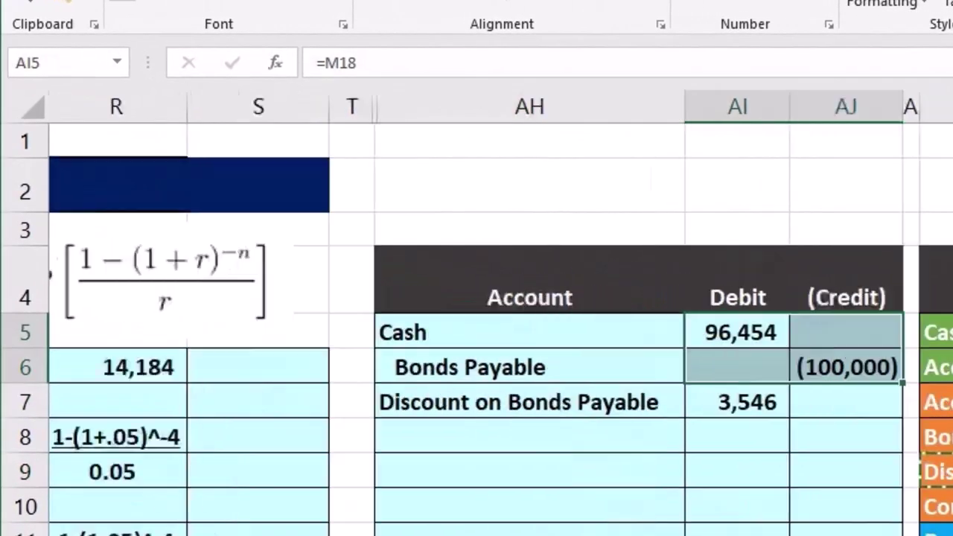